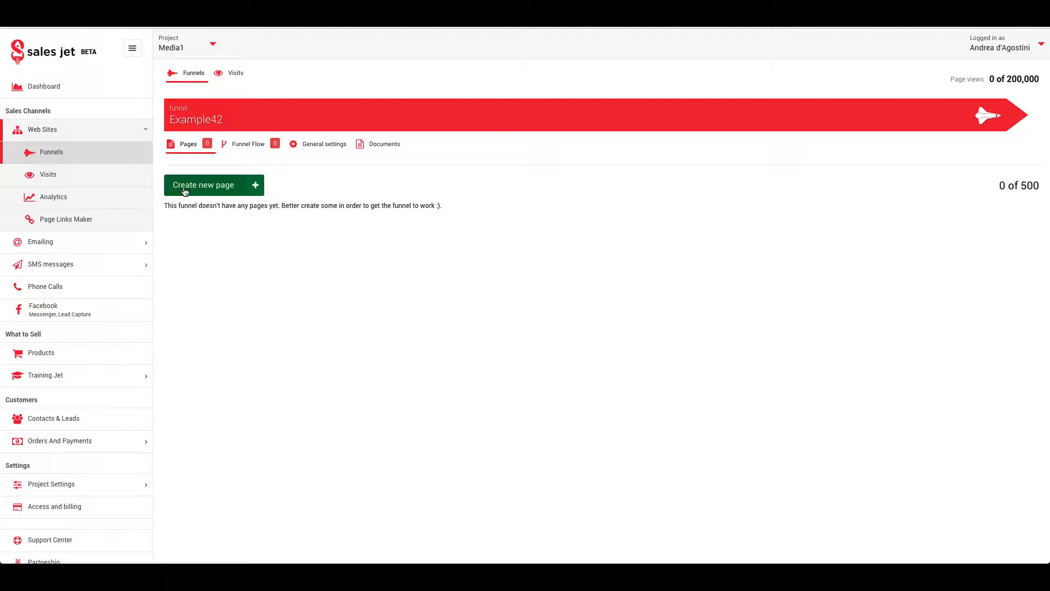
# Start a new page in the Example42 funnel using the "Free E-book lead capture page" template.
pyautogui.scroll(-1, 185, 191)
pyautogui.click(184, 188)
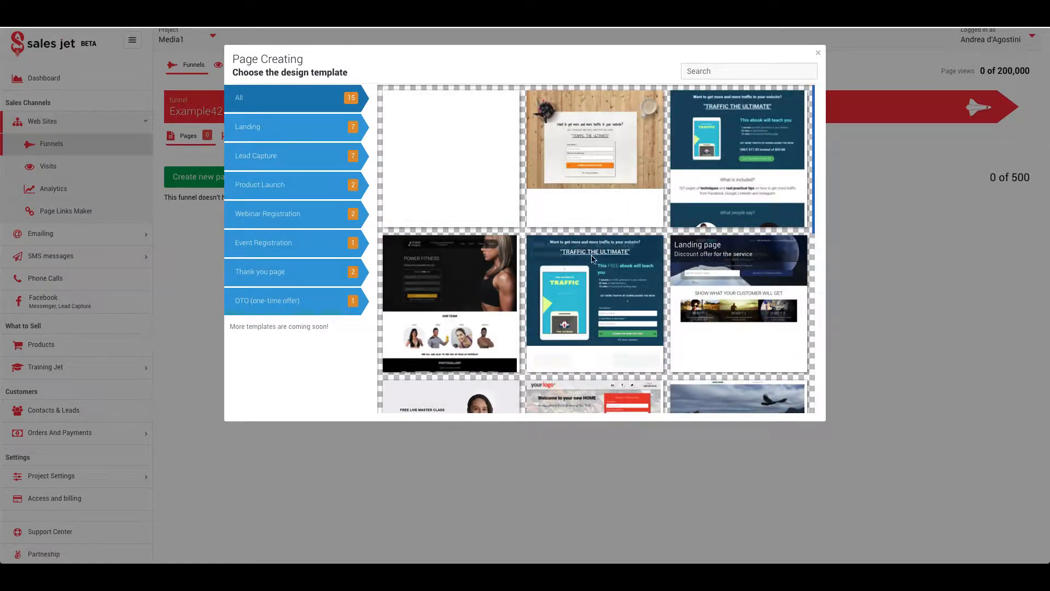
pyautogui.moveTo(431, 323)
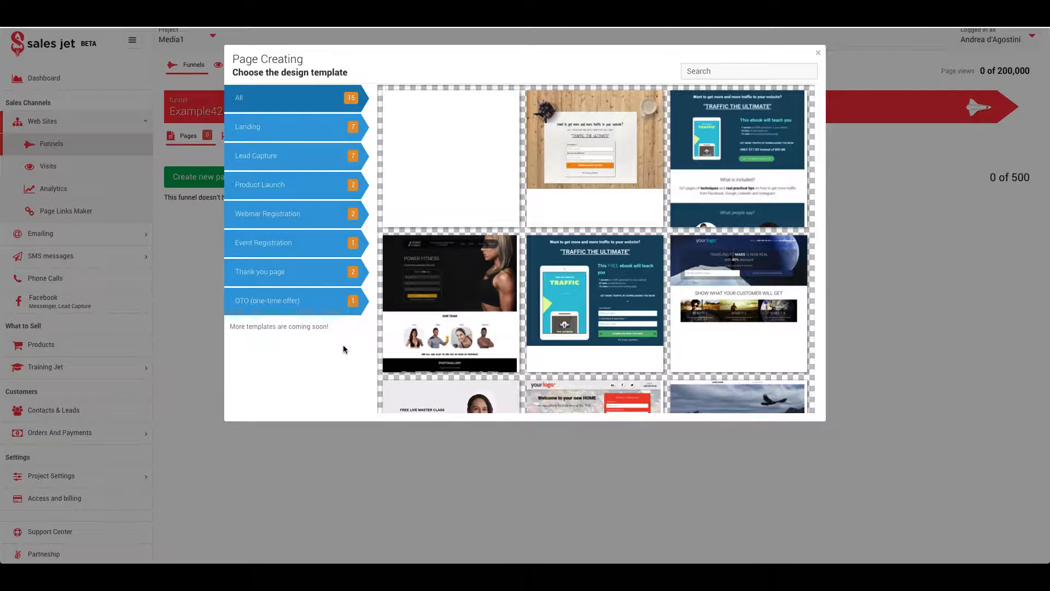
pyautogui.moveTo(572, 298)
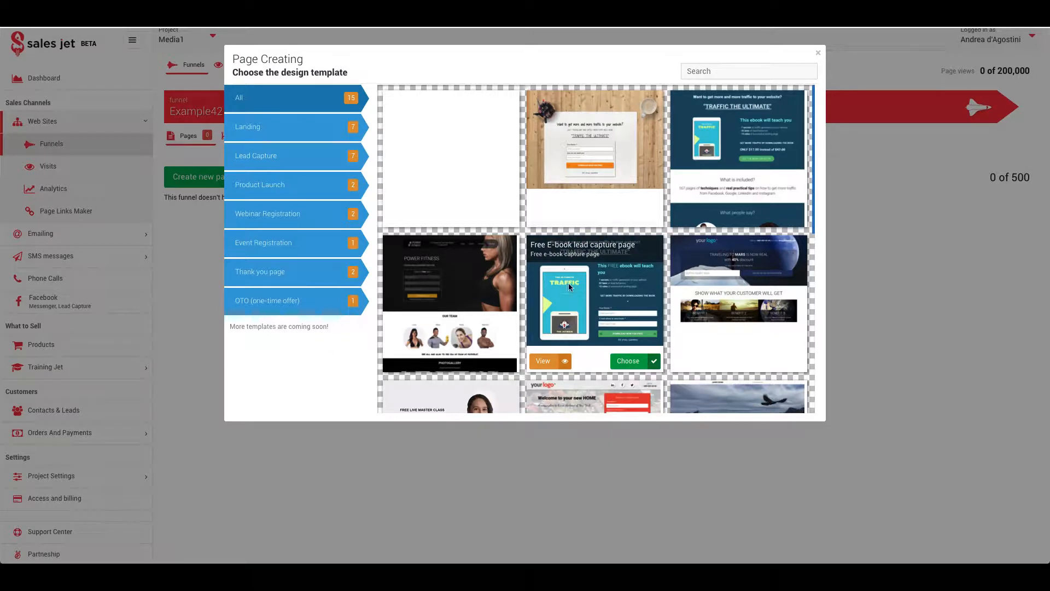
pyautogui.moveTo(558, 181)
pyautogui.click(627, 361)
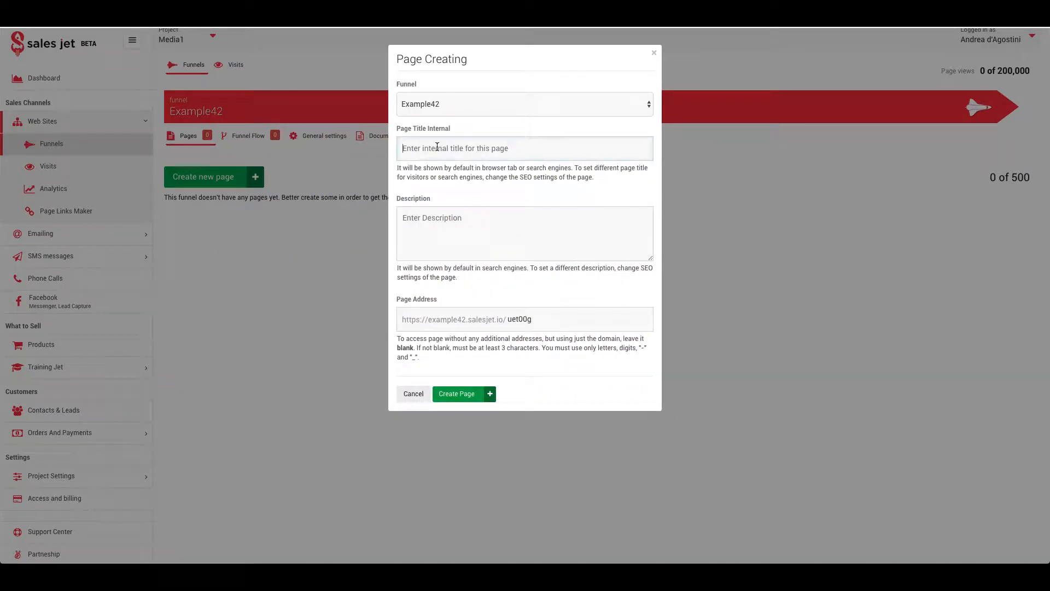
# Title the page "Welcome to my book funnel", leave its page address blank and create the page.
pyautogui.write('Welcome to my book funnel')
pyautogui.moveTo(529, 321); pyautogui.dragTo(491, 325)
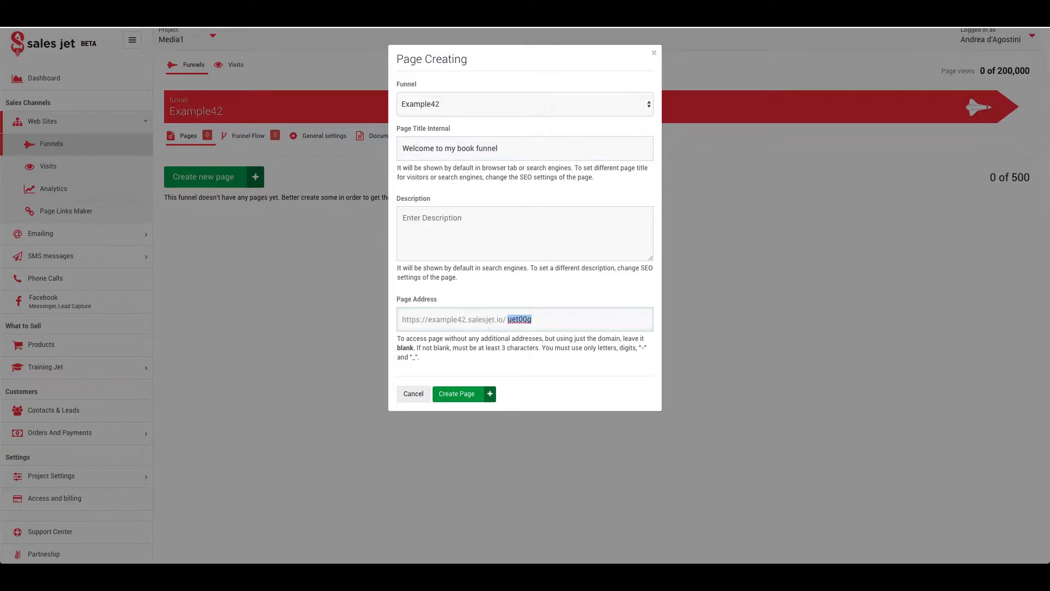
pyautogui.press('BackSpace')
pyautogui.click(469, 394)
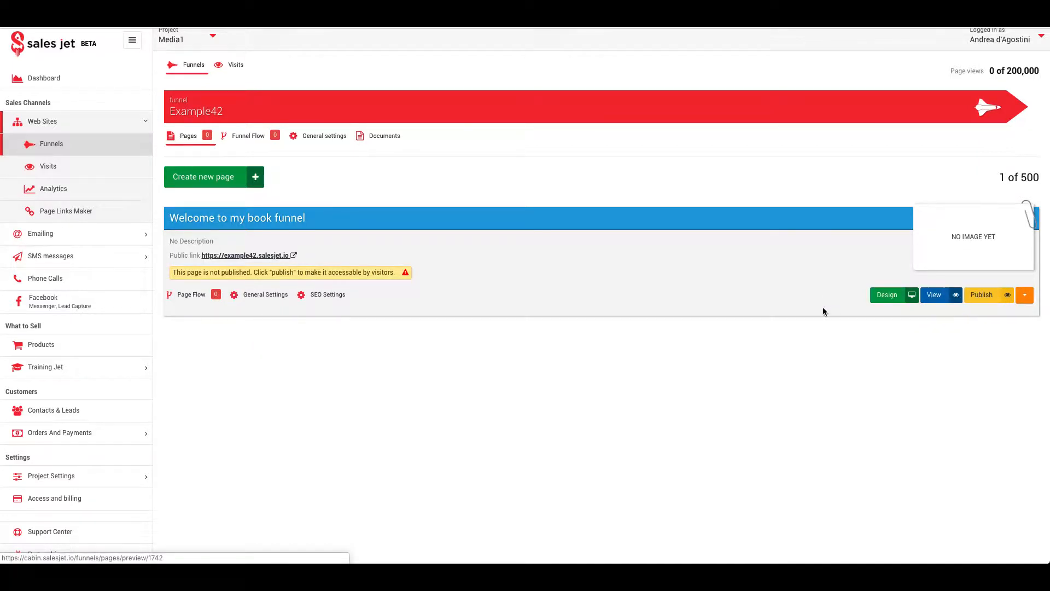
# Review the new page's general settings and save them without changes.
pyautogui.click(268, 300)
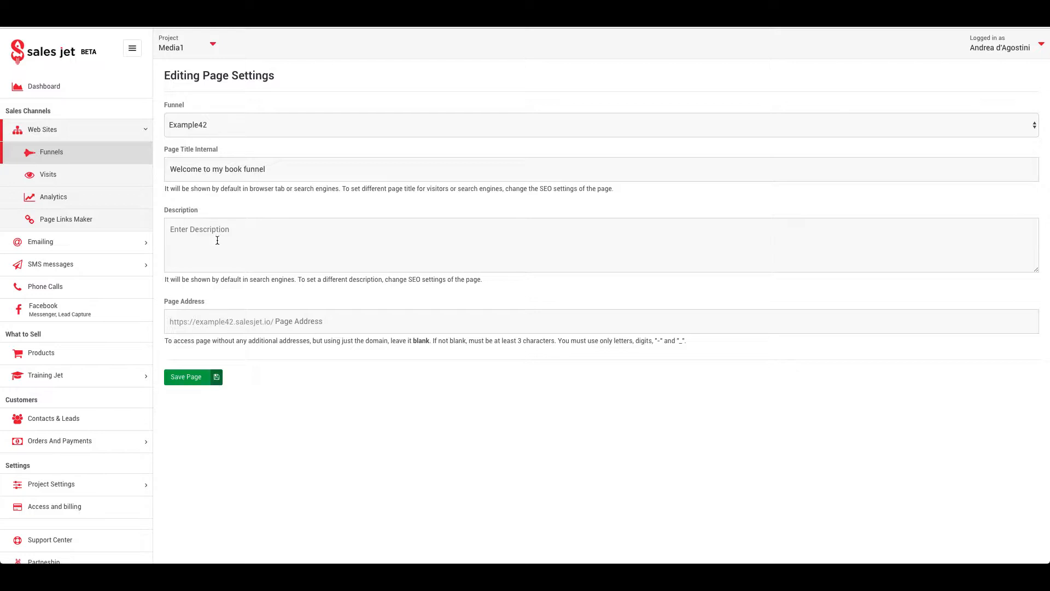
pyautogui.click(187, 379)
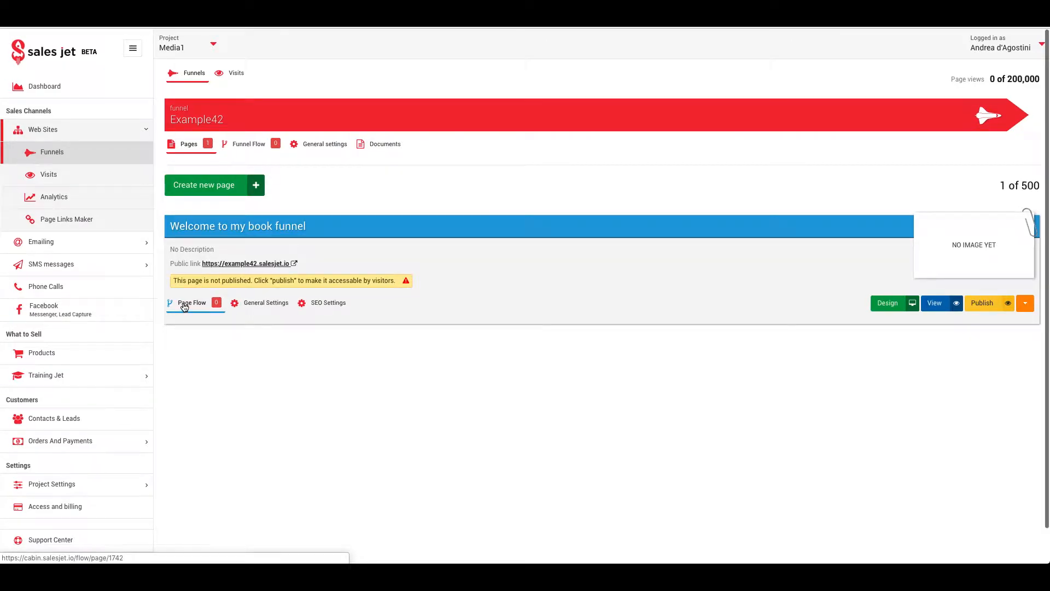
pyautogui.scroll(-1, 188, 305)
pyautogui.scroll(1, 392, 290)
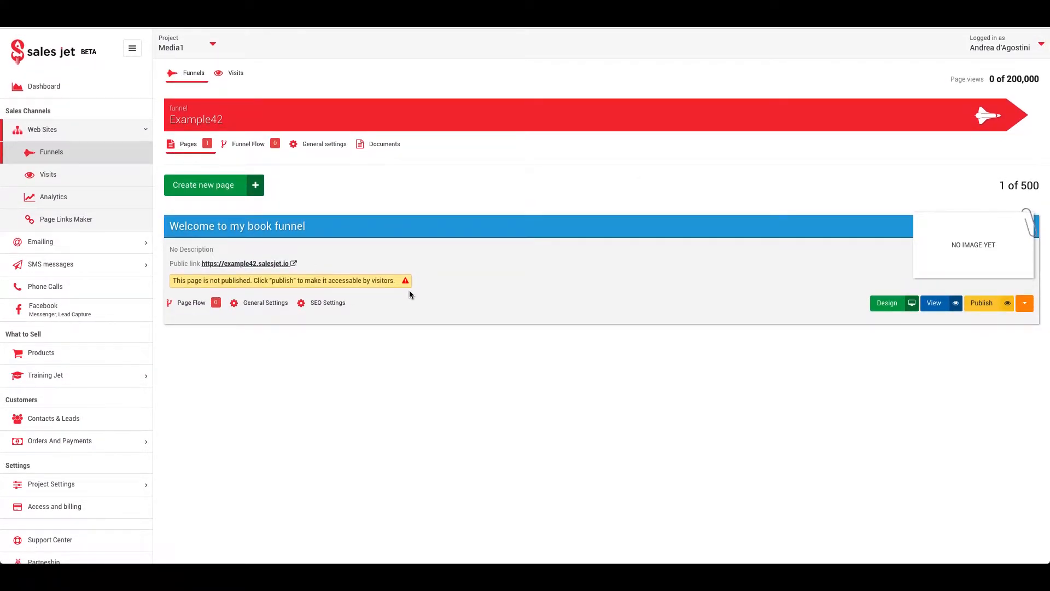
# Open the page in the designer and upload a picture file through the tablet image's image chooser.
pyautogui.click(882, 305)
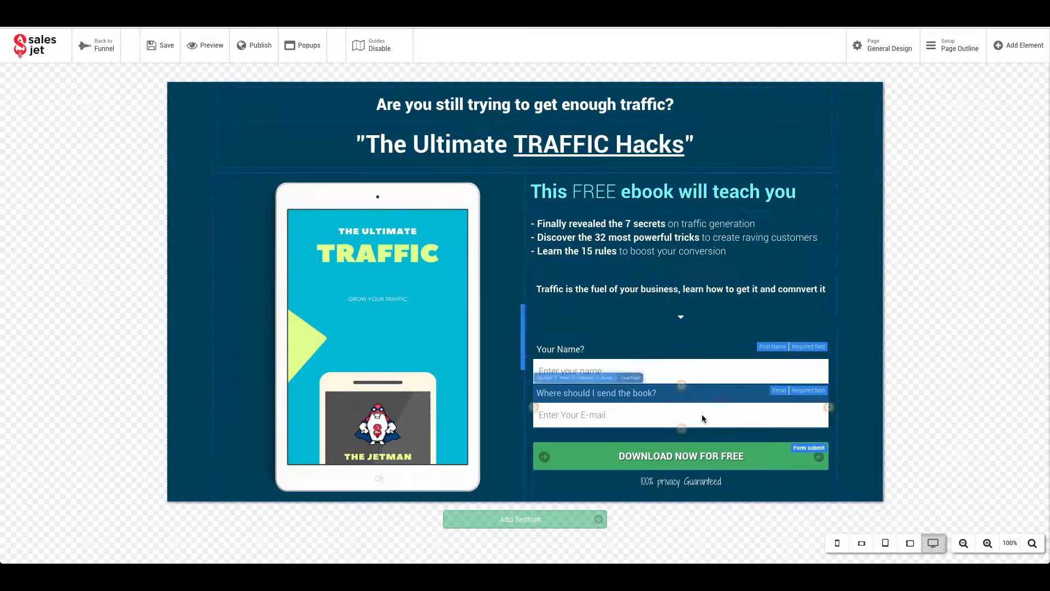
pyautogui.click(383, 270)
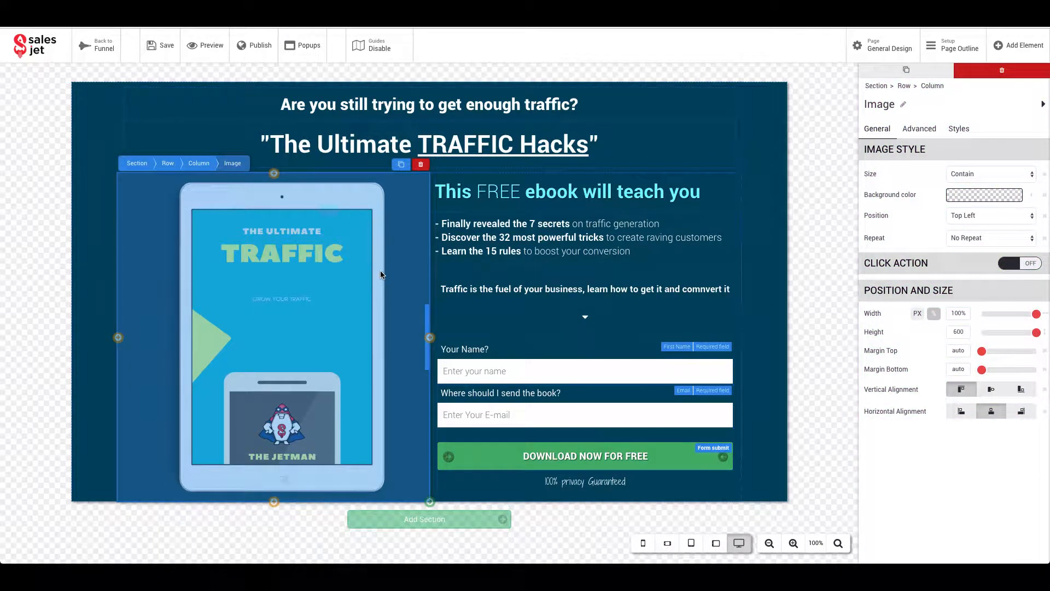
pyautogui.doubleClick(330, 307)
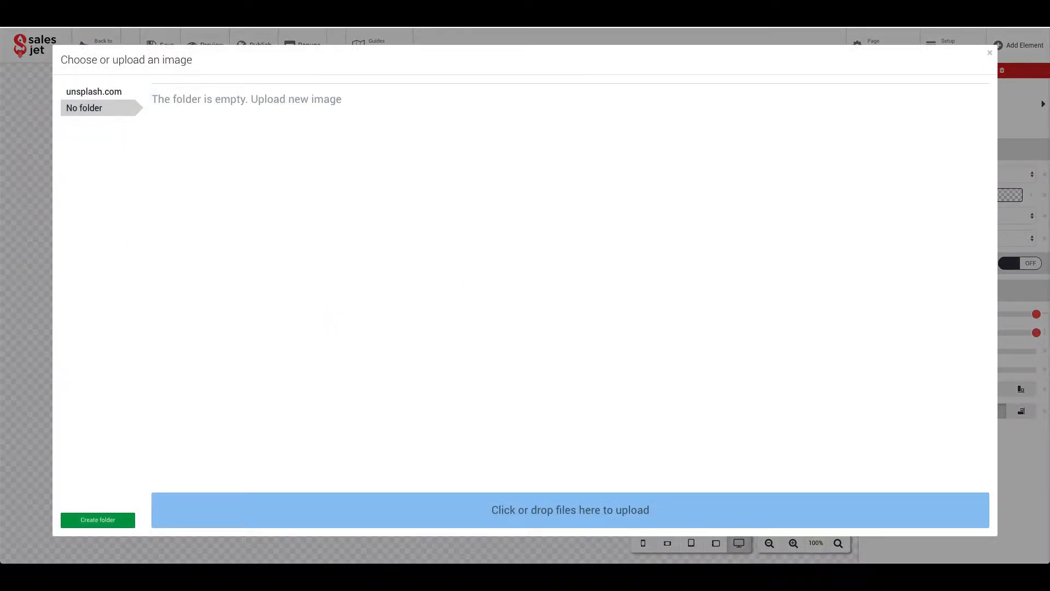
pyautogui.moveTo(563, 375); pyautogui.dragTo(489, 511)
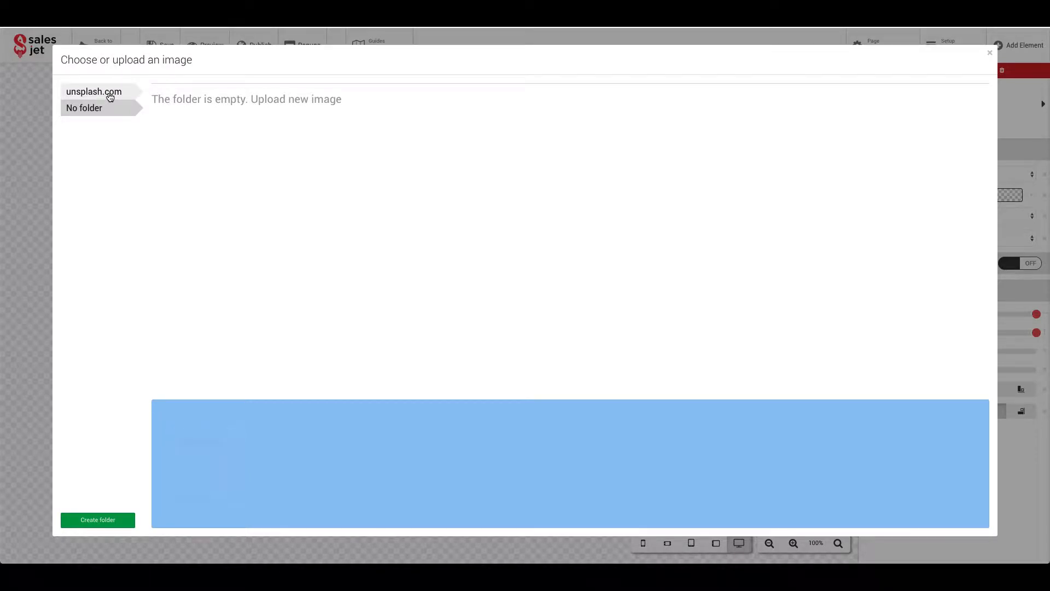
# Search the unsplash.com image library for "book" and close the image chooser without picking a picture.
pyautogui.click(109, 97)
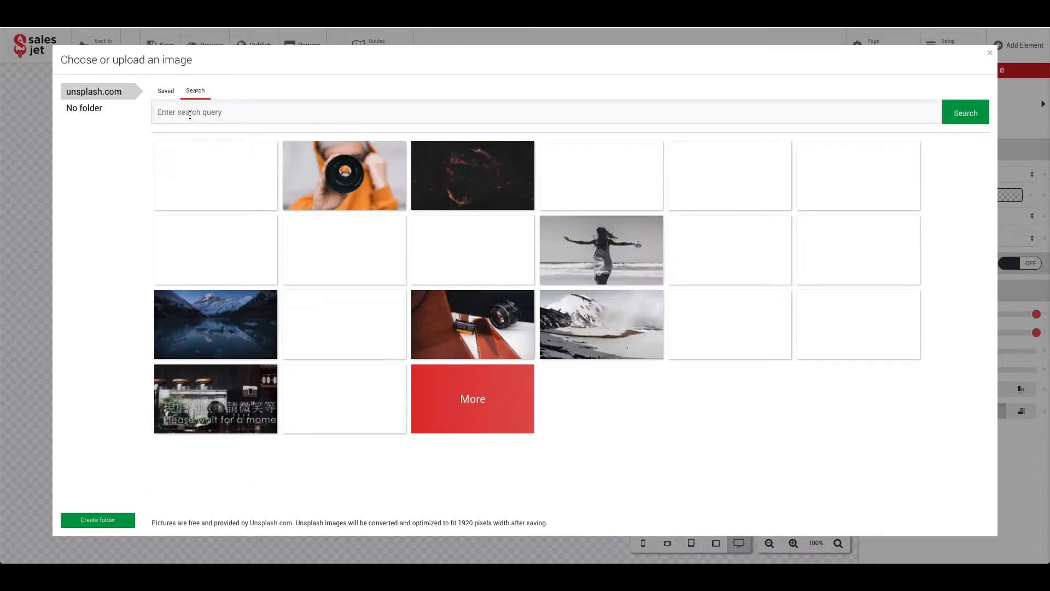
pyautogui.write('book')
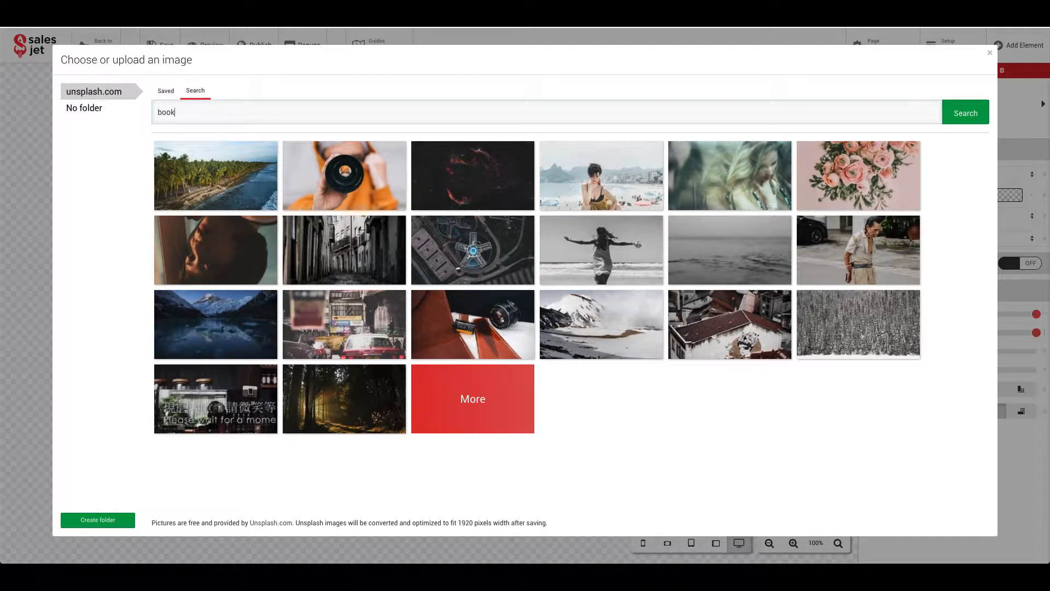
pyautogui.press('Return')
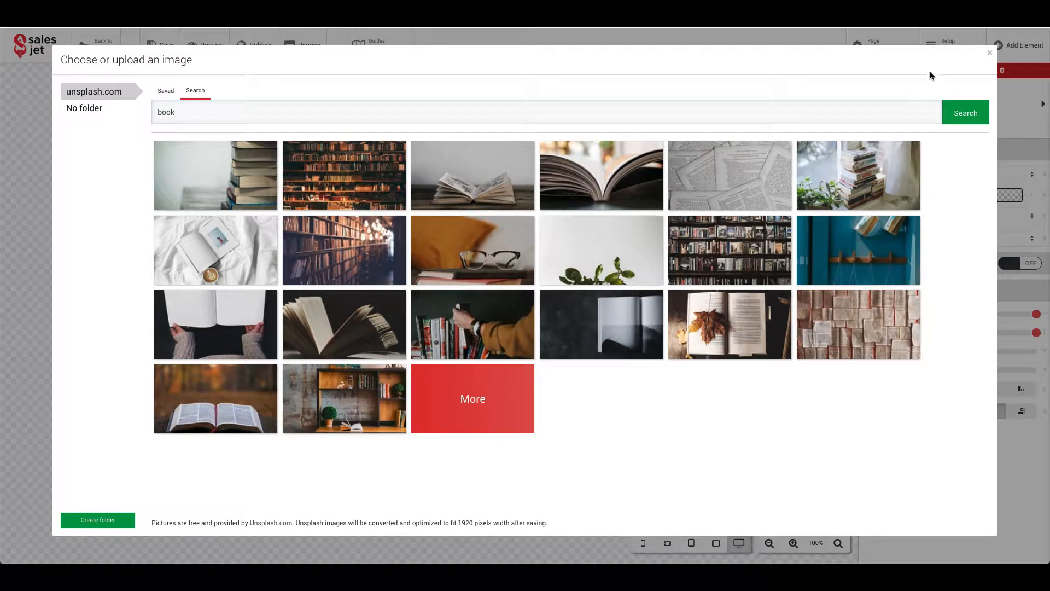
pyautogui.click(990, 53)
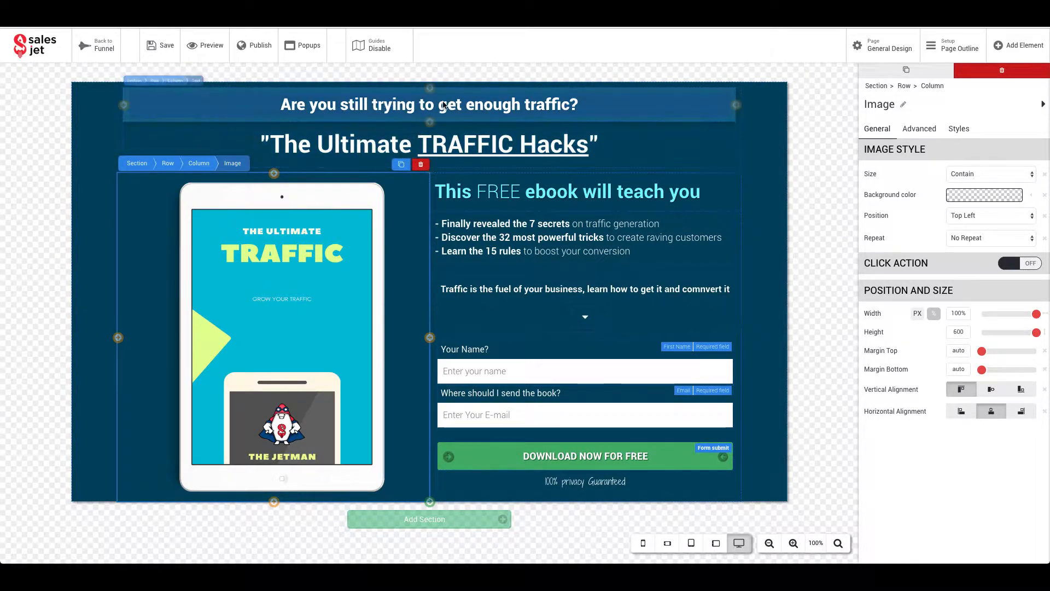
# Open the top headline's text for editing and reduce the font size of "The Ultimate TRAFFIC Hacks" to 34.
pyautogui.click(444, 105)
pyautogui.doubleClick(444, 106)
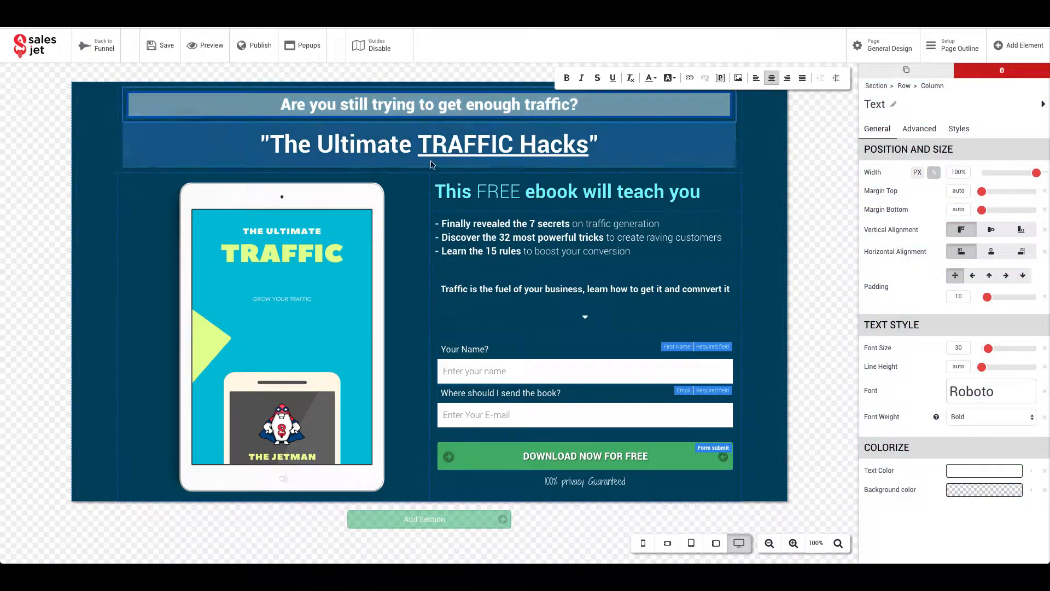
pyautogui.doubleClick(434, 148)
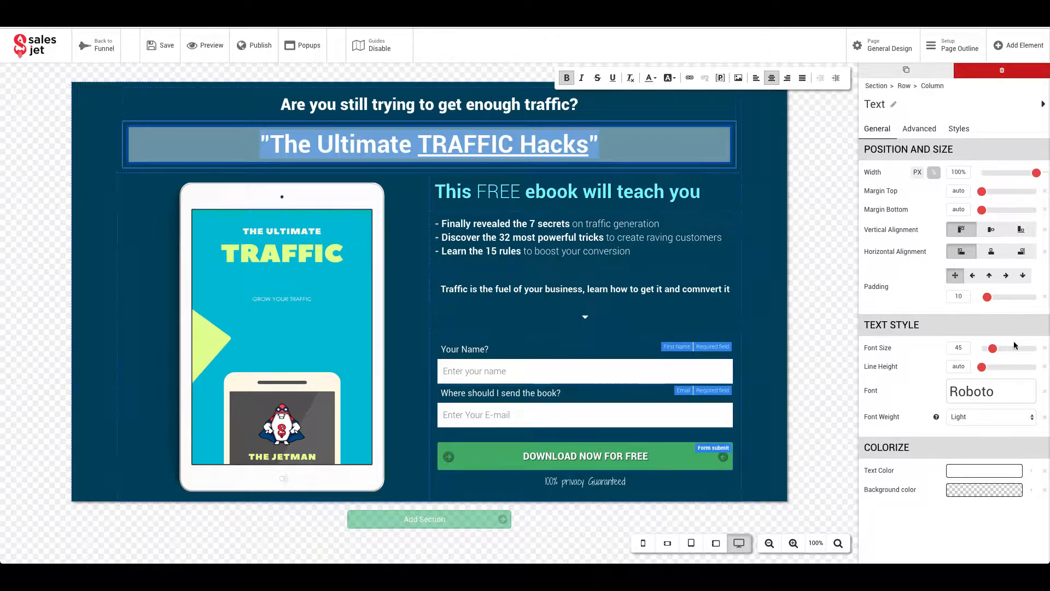
pyautogui.moveTo(993, 349); pyautogui.dragTo(989, 349)
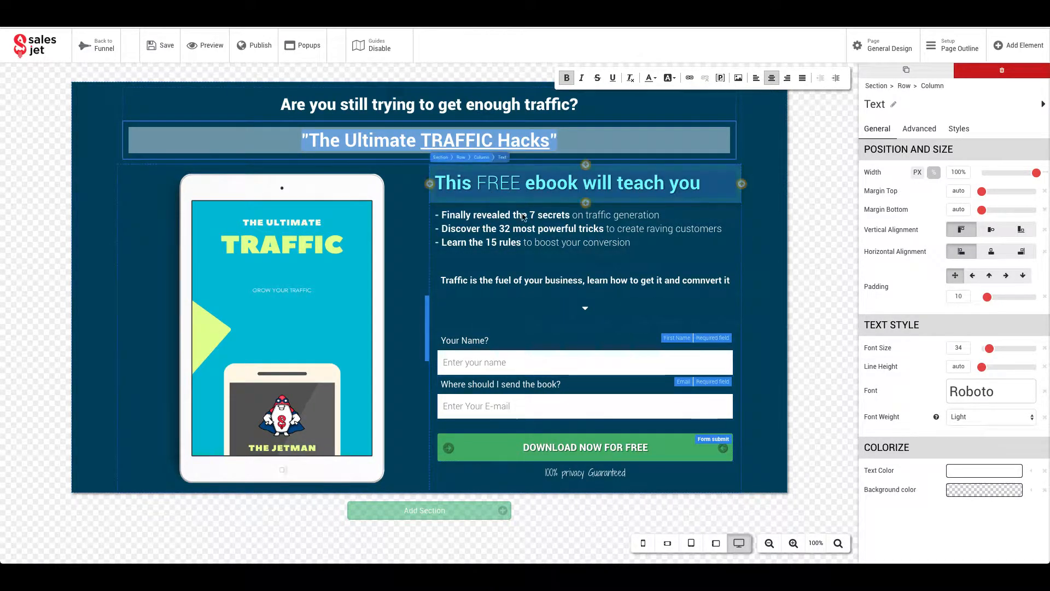
# Inspect the editable text blocks beside the tablet and the tablet image's image chooser without changing anything.
pyautogui.click(506, 191)
pyautogui.click(516, 230)
pyautogui.click(526, 268)
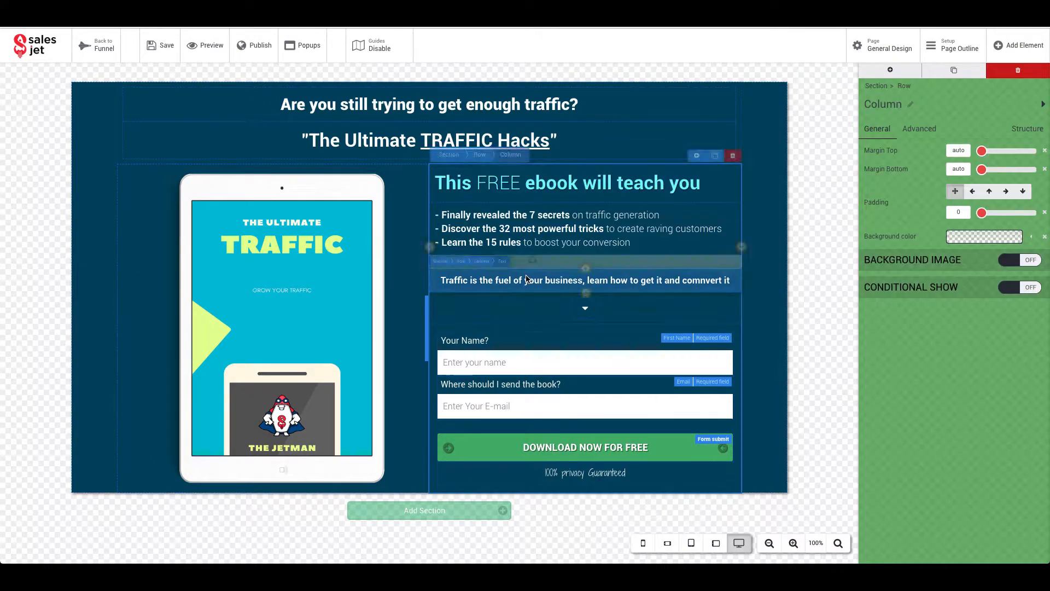
pyautogui.click(526, 279)
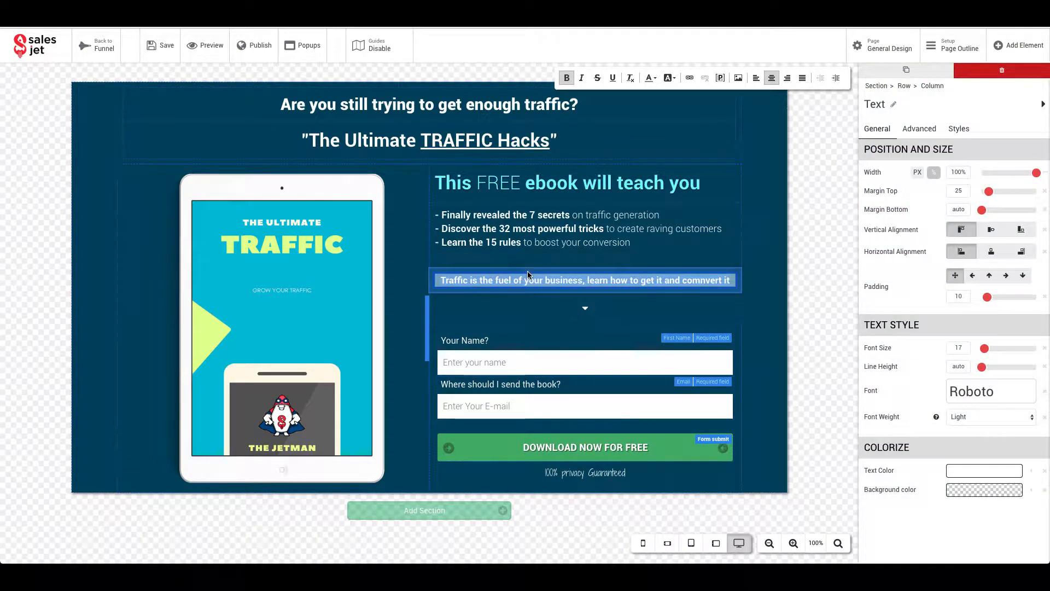
pyautogui.doubleClick(325, 297)
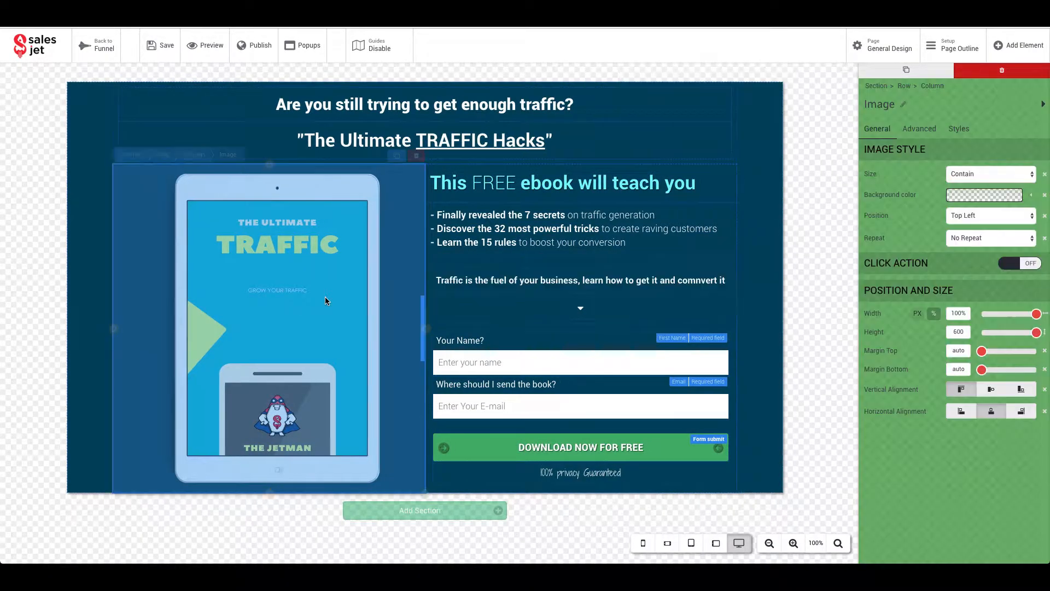
pyautogui.click(991, 54)
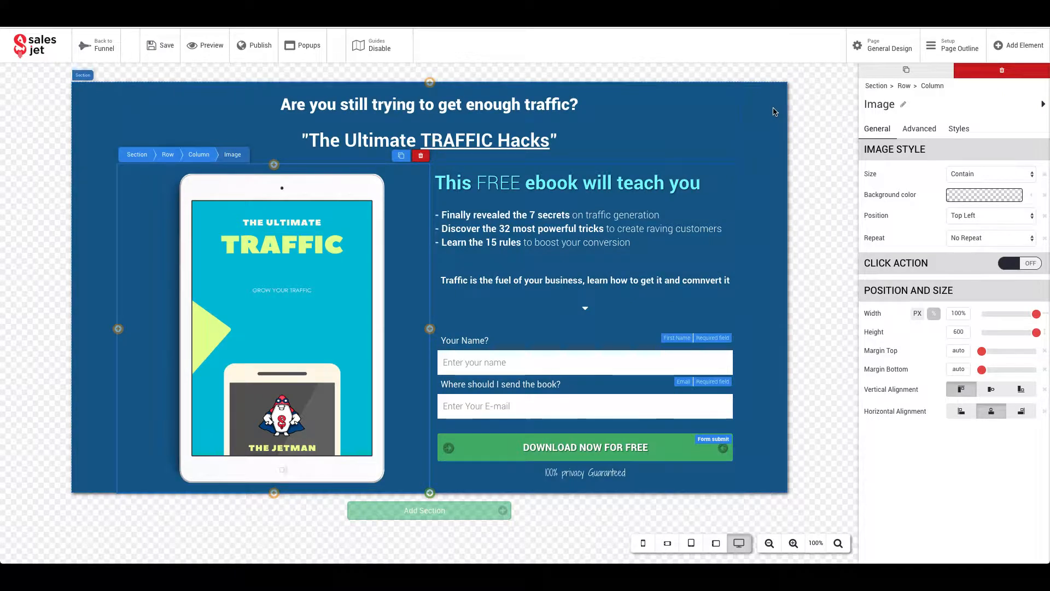
# Enable a background image for the main section and choose Dollarphotoclub_86314367.jpg.
pyautogui.click(775, 112)
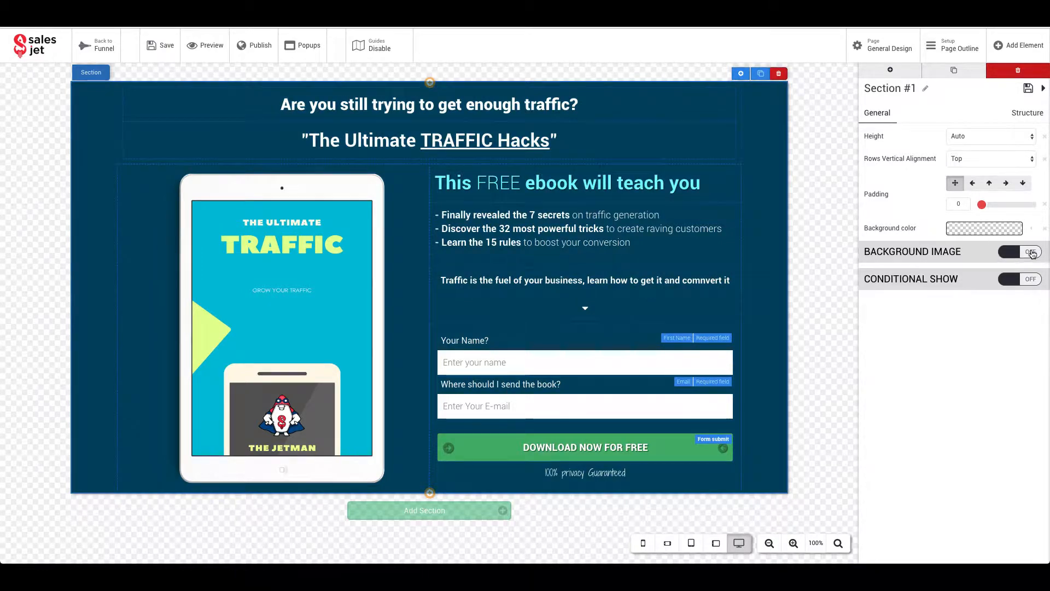
pyautogui.click(1032, 252)
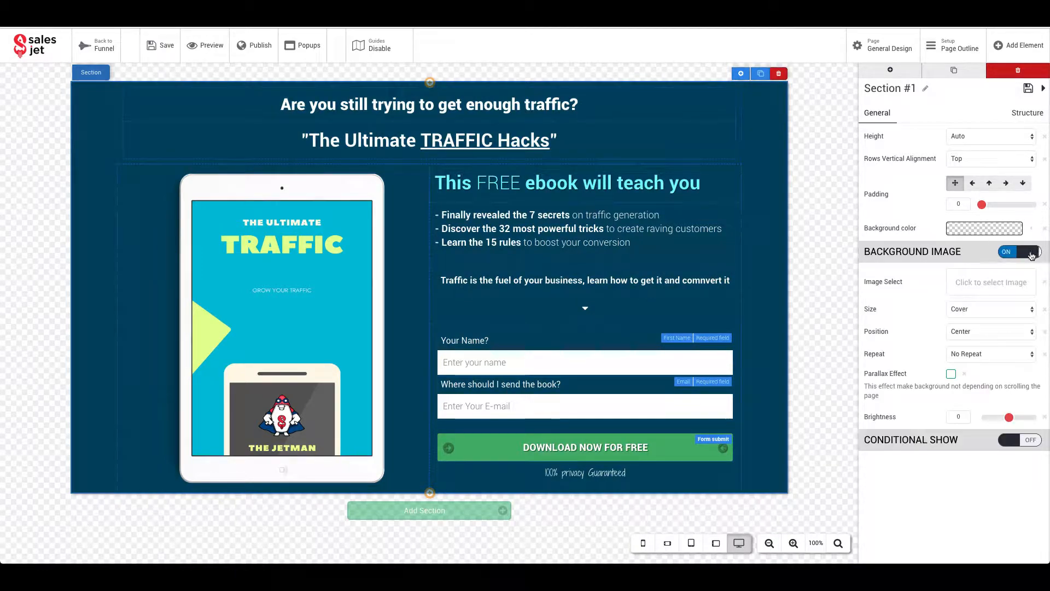
pyautogui.click(994, 284)
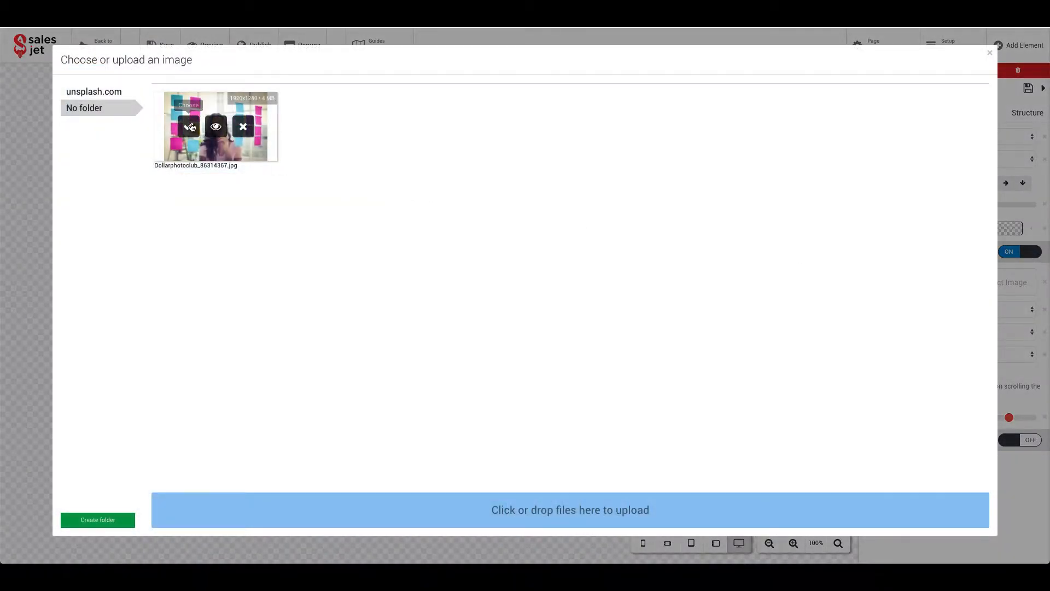
pyautogui.click(191, 127)
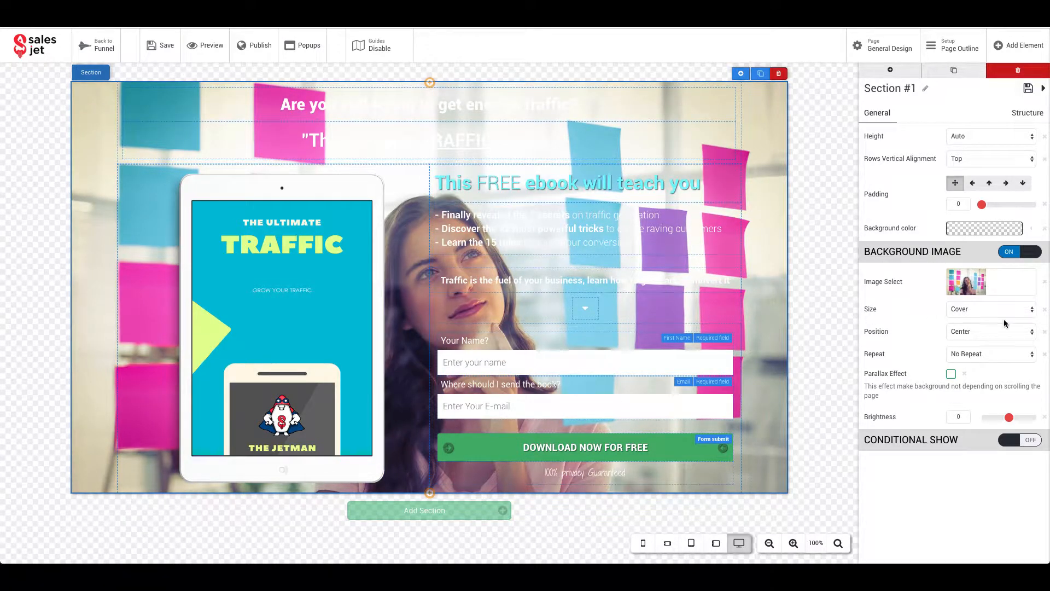
# Try the parallax effect on the section background, switch it back off and disable the background image.
pyautogui.click(950, 374)
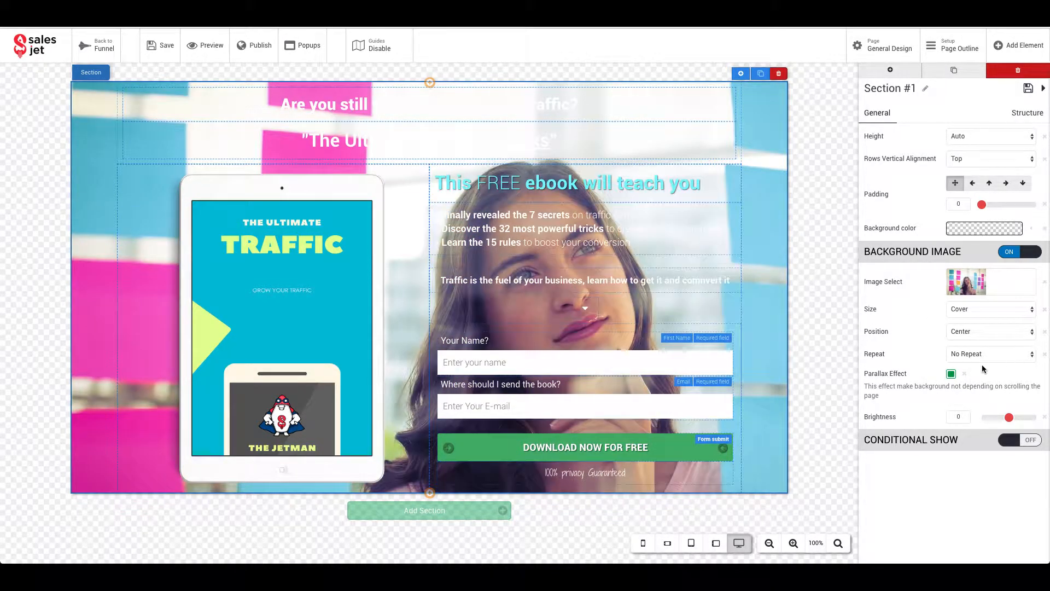
pyautogui.click(951, 375)
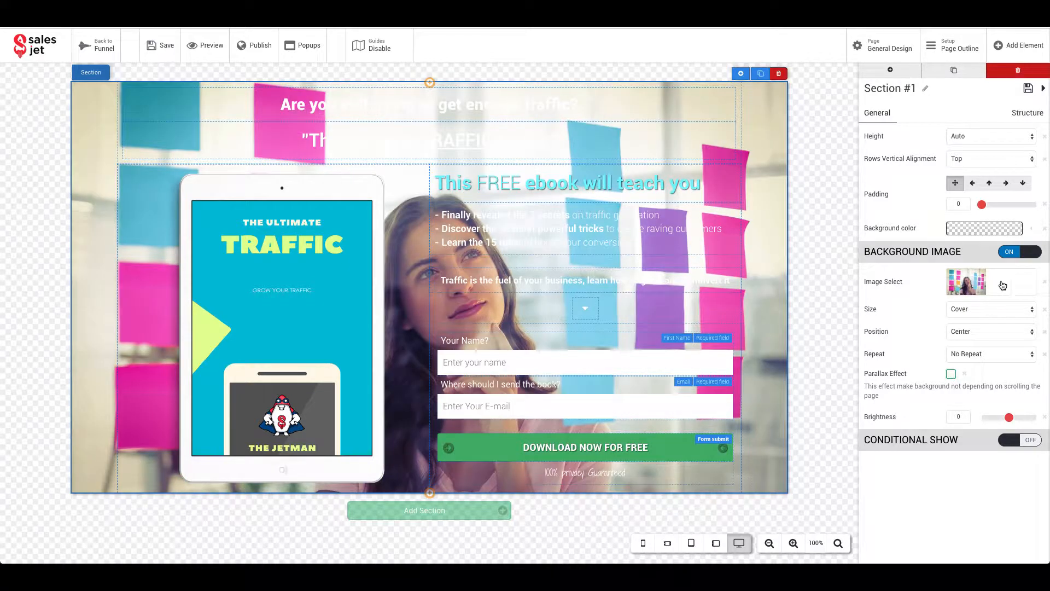
pyautogui.click(1018, 253)
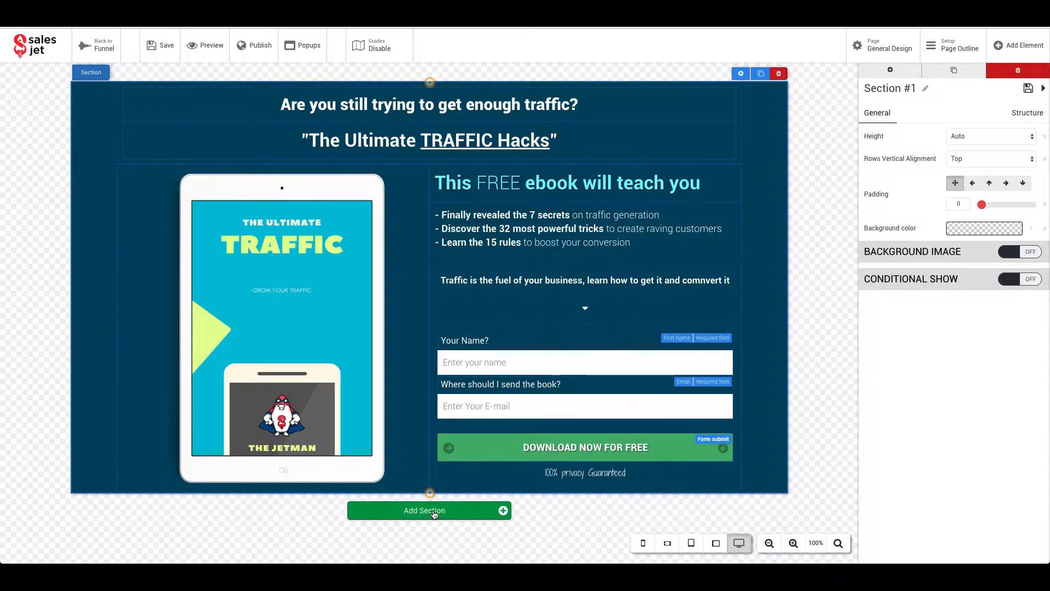
# Add a "Blank 2-columns (different size)" section below the main section.
pyautogui.click(434, 511)
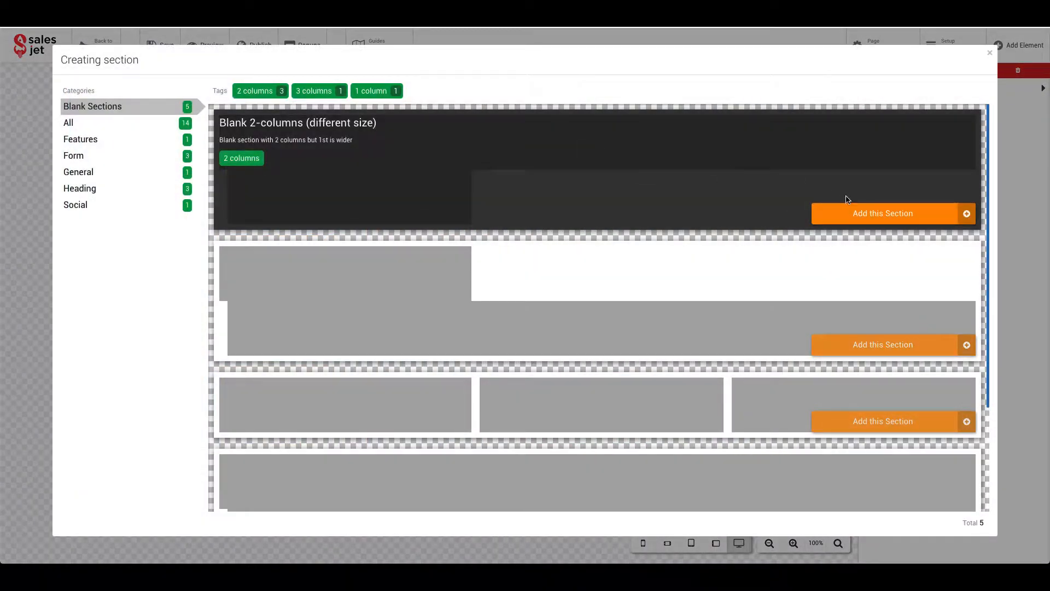
pyautogui.click(864, 213)
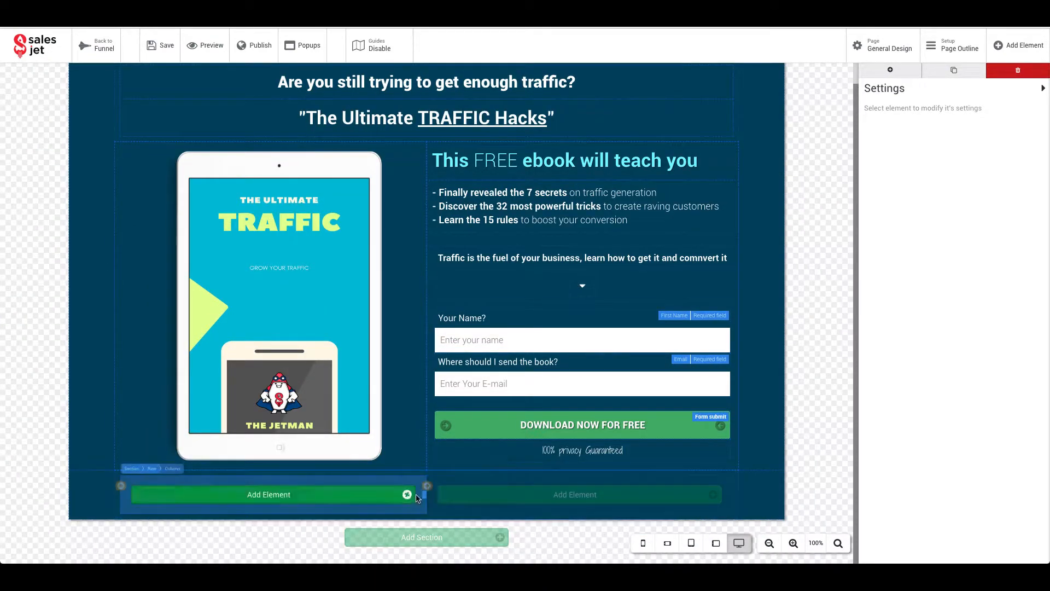
pyautogui.moveTo(426, 495)
pyautogui.mouseDown()
pyautogui.moveTo(616, 494)
pyautogui.moveTo(306, 494)
pyautogui.moveTo(412, 494)
pyautogui.mouseUp()
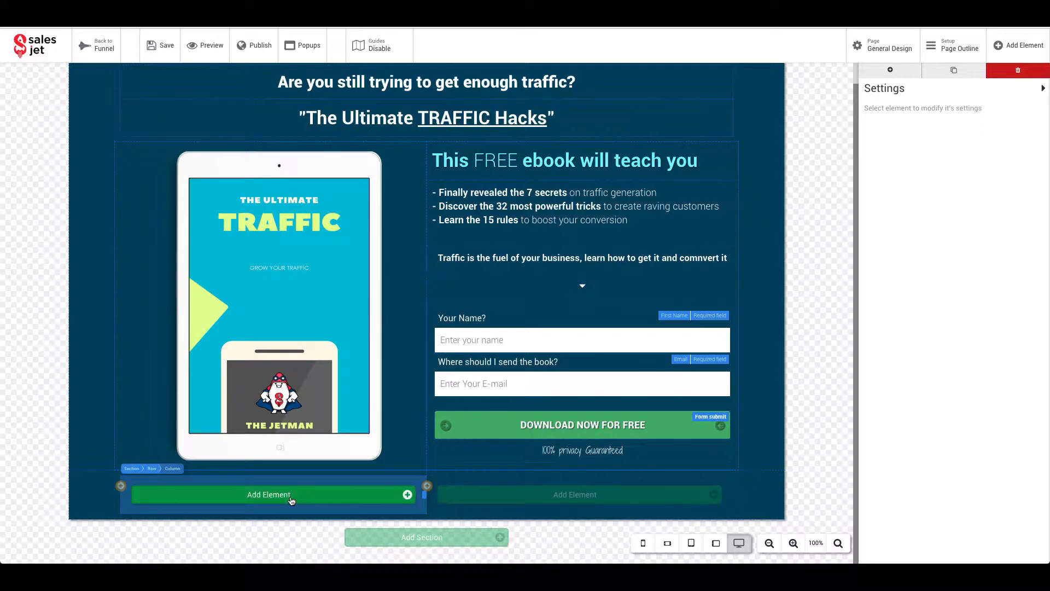
# Insert the image Dollarphotoclub_86314367.jpg into the first column of the new section.
pyautogui.click(290, 500)
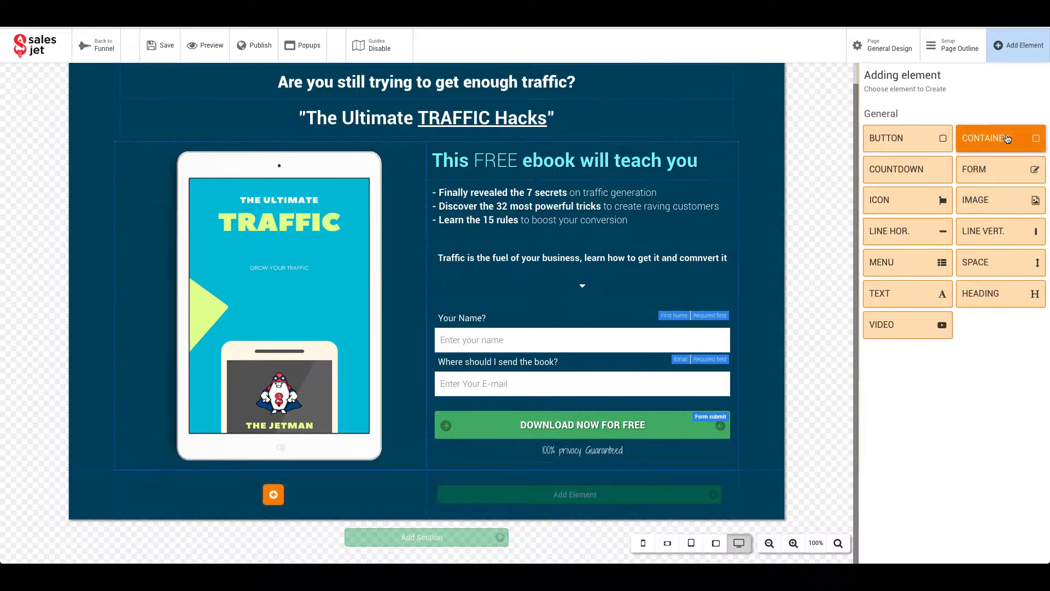
pyautogui.moveTo(1011, 200); pyautogui.dragTo(303, 489)
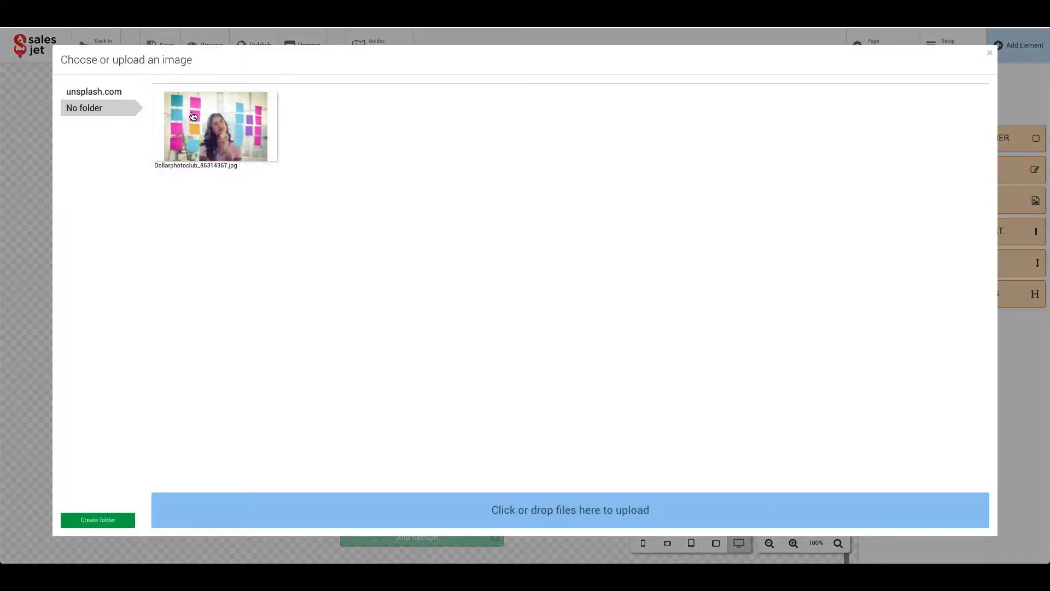
pyautogui.click(193, 116)
pyautogui.scroll(-3, 483, 466)
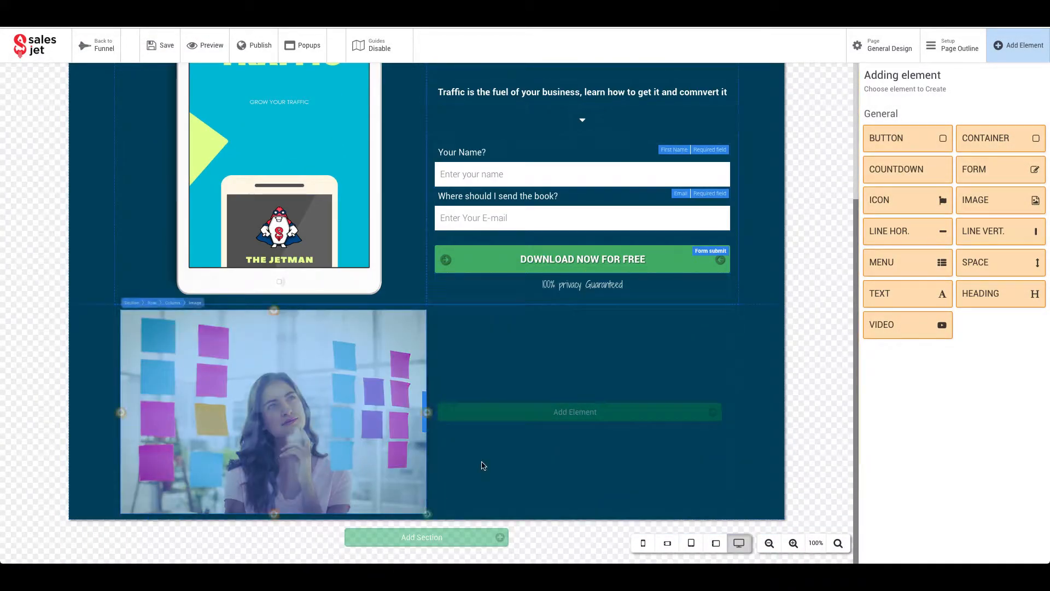
# Insert the palm coast photo from unsplash.com as an image in the second column of the new section.
pyautogui.click(583, 416)
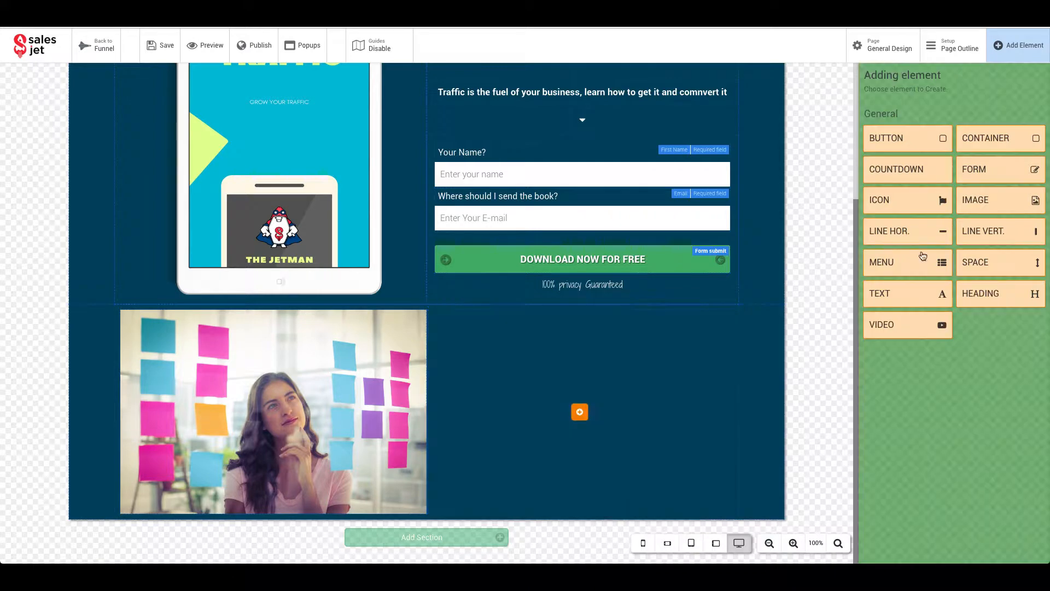
pyautogui.click(998, 208)
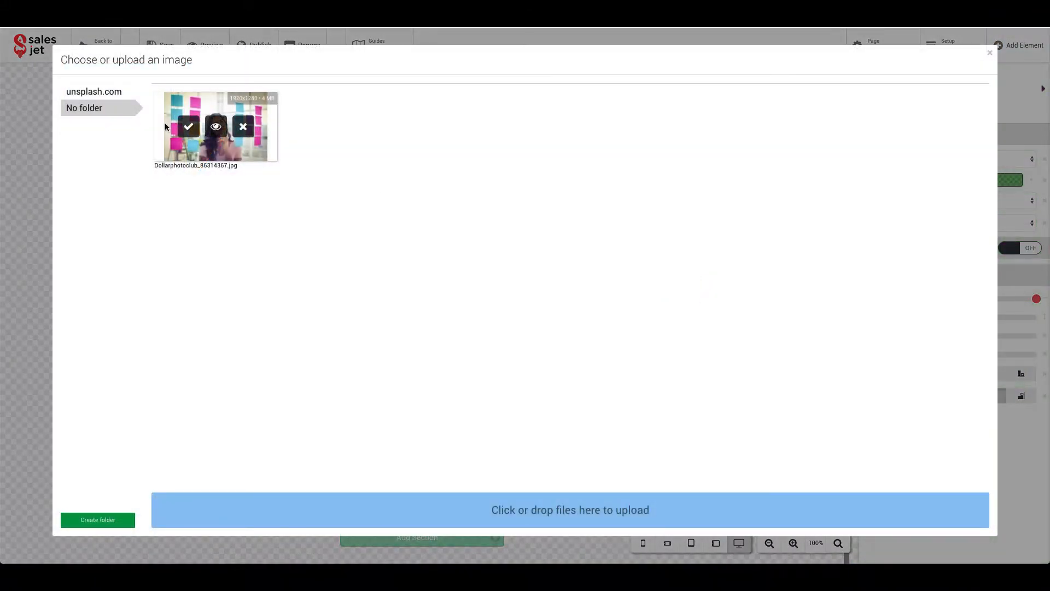
pyautogui.click(107, 97)
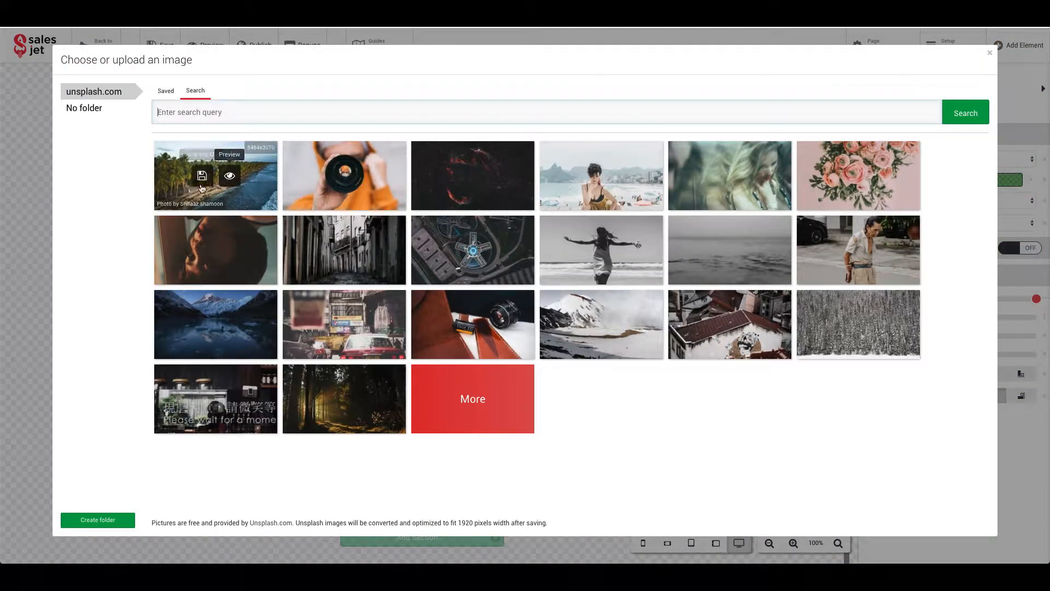
pyautogui.click(201, 177)
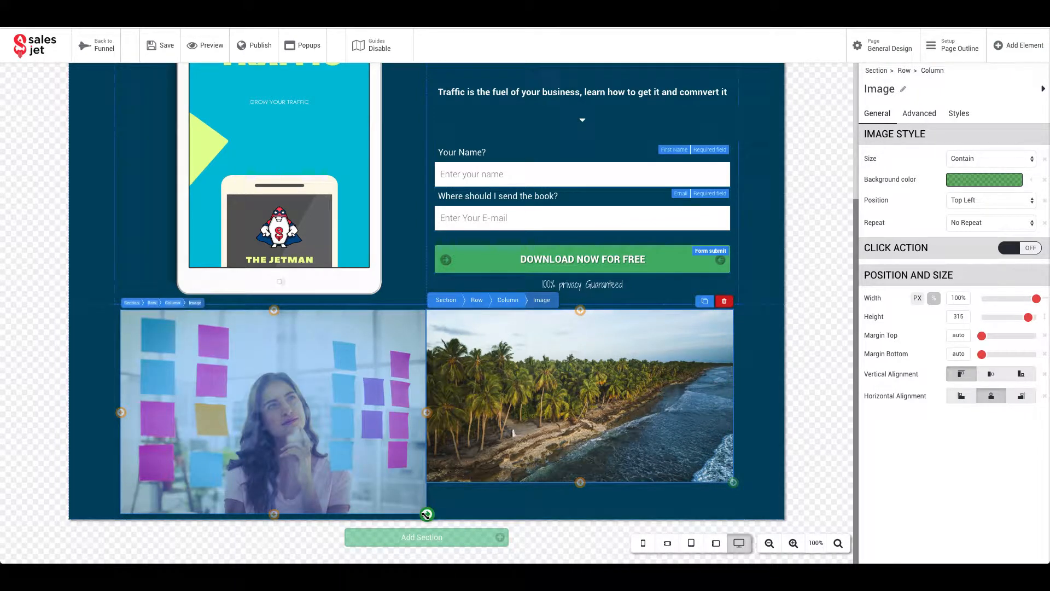
# Shrink both photos in the new section, the sticky-notes photo to about 509 px wide and 244 px high.
pyautogui.moveTo(427, 514); pyautogui.dragTo(413, 485)
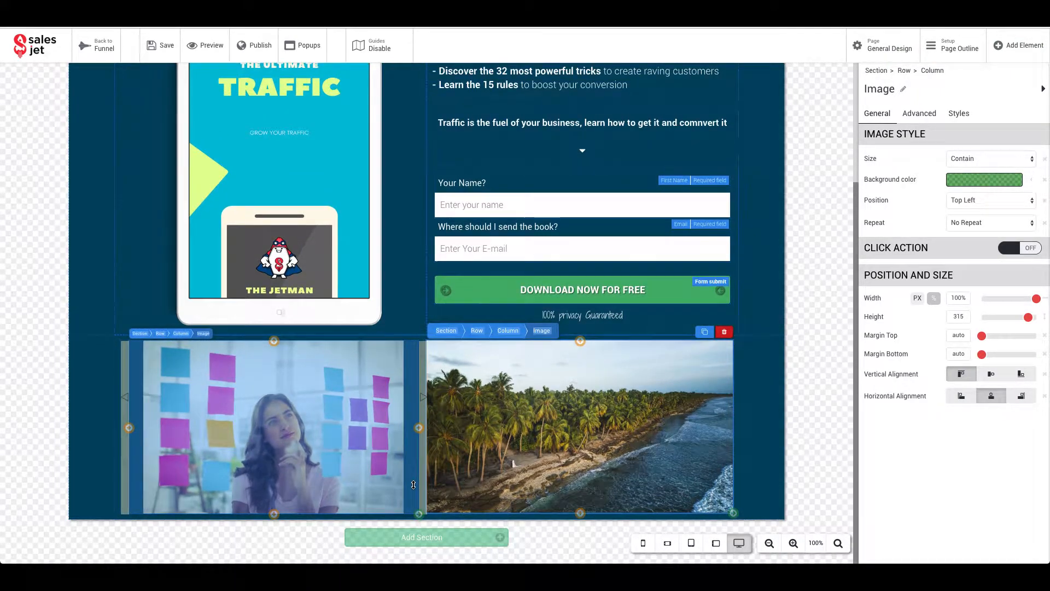
pyautogui.click(683, 494)
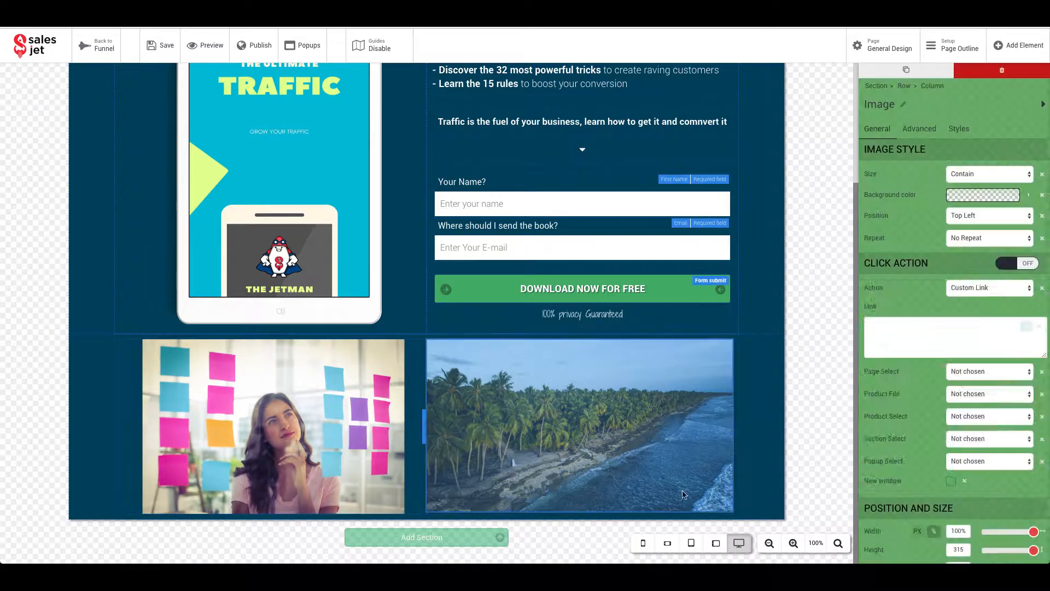
pyautogui.moveTo(731, 511); pyautogui.dragTo(692, 470)
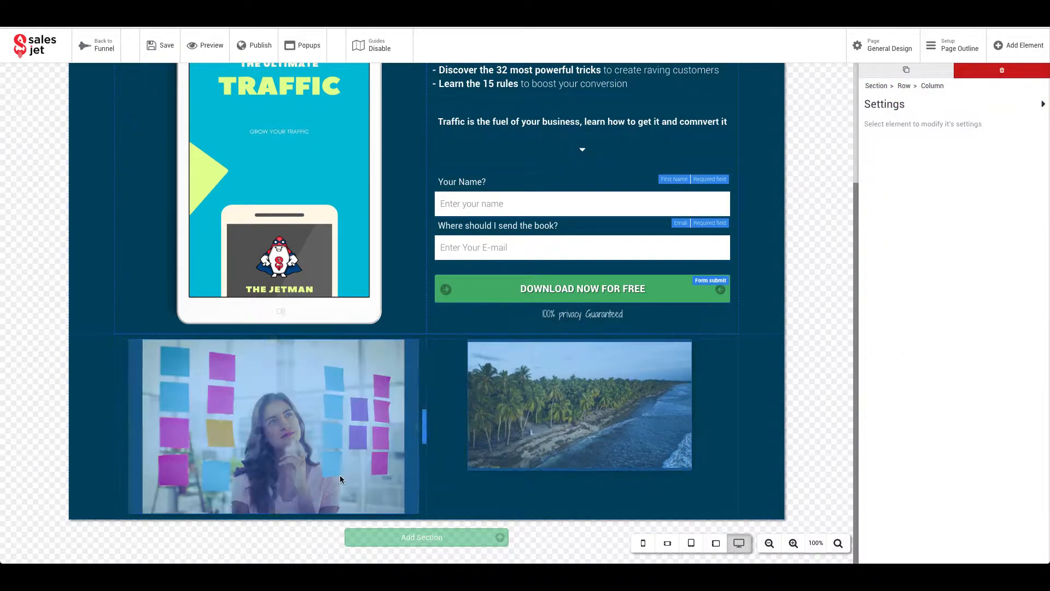
pyautogui.click(340, 480)
pyautogui.moveTo(420, 514); pyautogui.dragTo(409, 471)
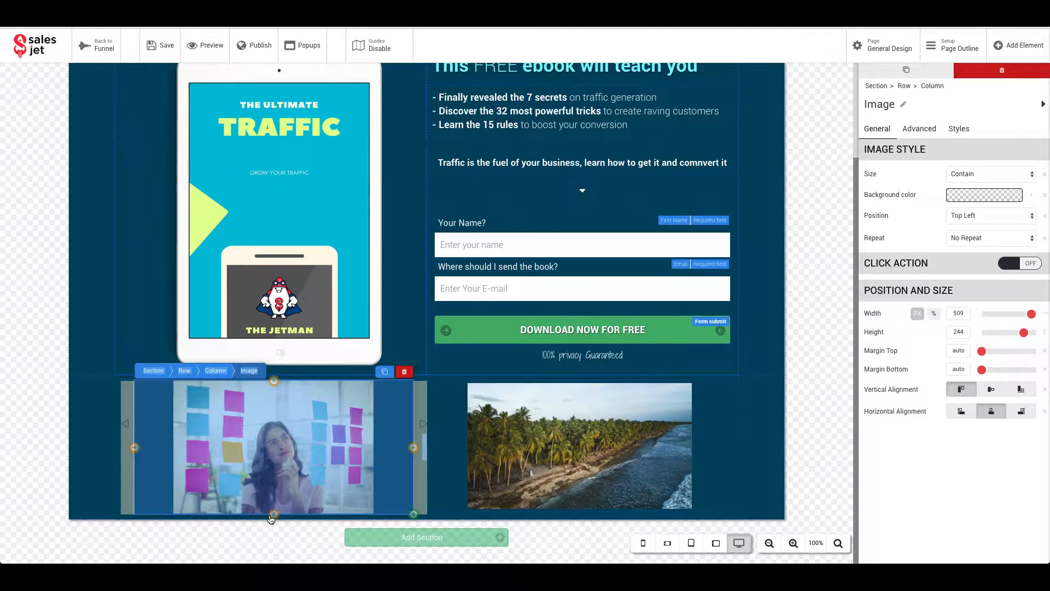
# Add a text element directly below the sticky-notes photo.
pyautogui.click(769, 406)
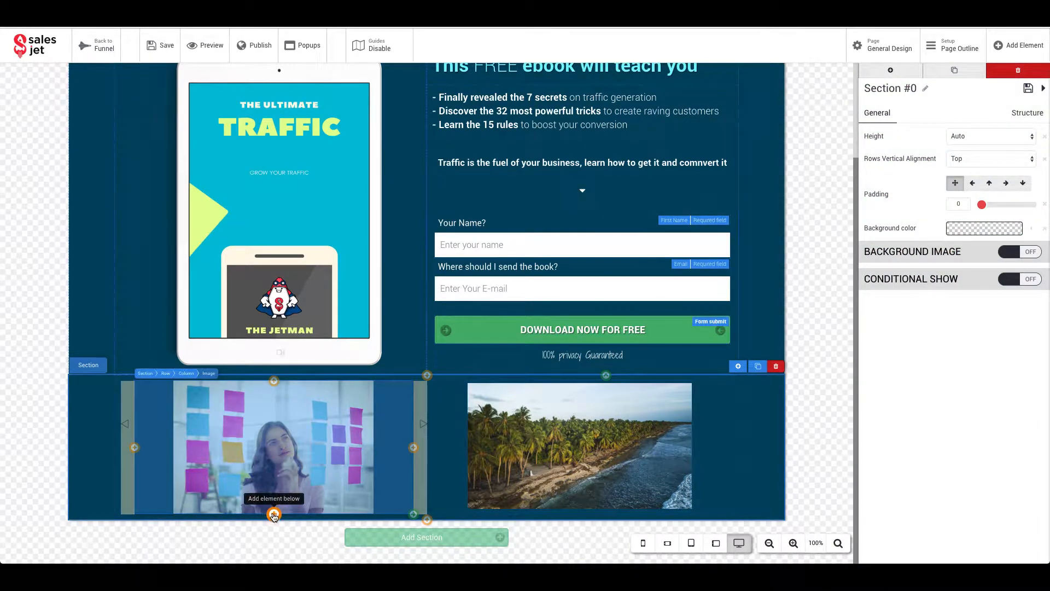
pyautogui.click(273, 515)
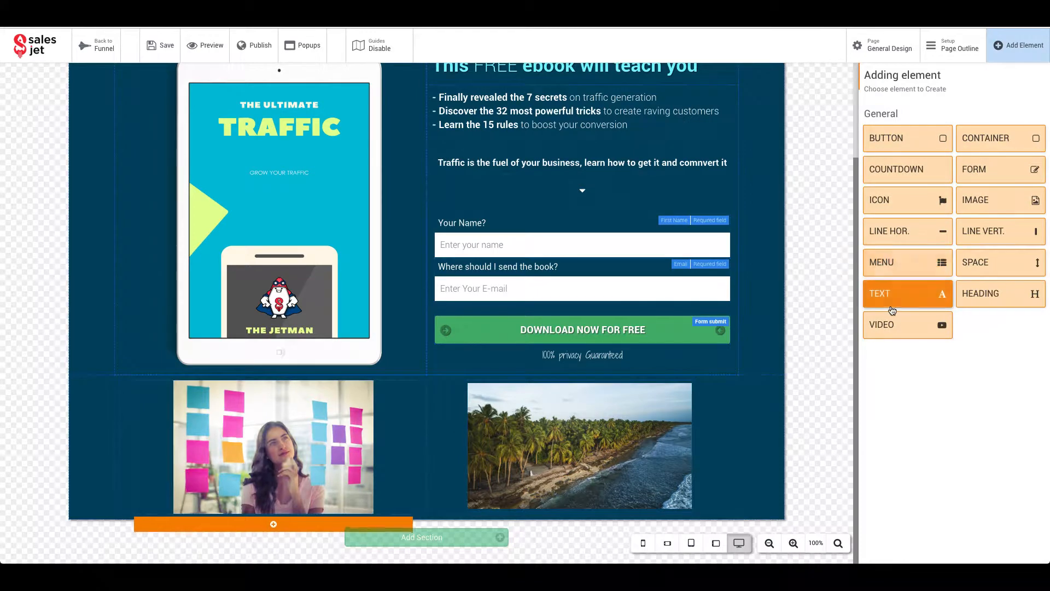
pyautogui.click(908, 295)
pyautogui.scroll(-2, 524, 392)
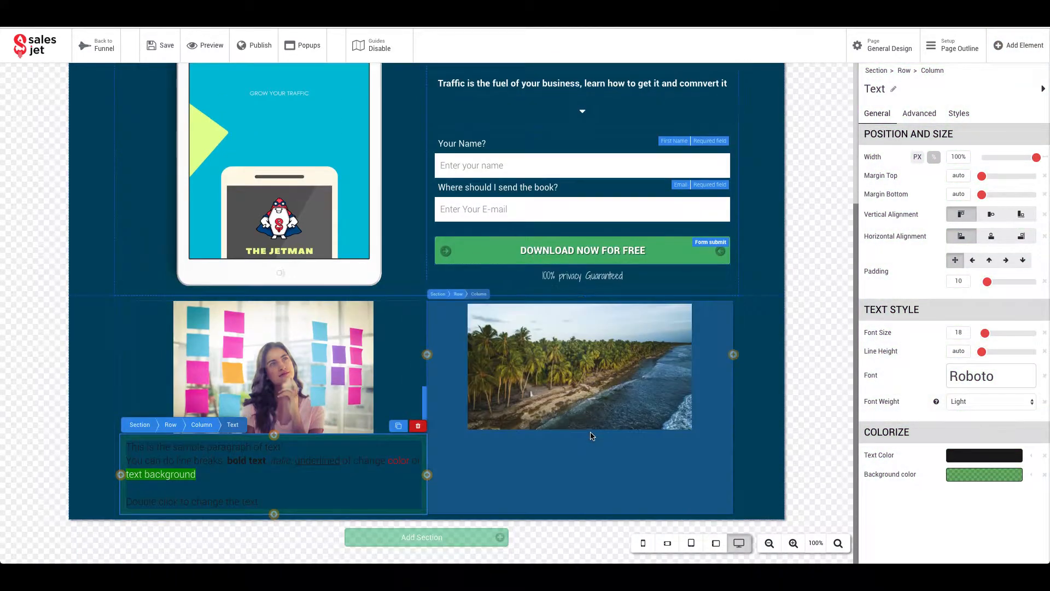
# Add a text element directly below the palm coast photo.
pyautogui.click(581, 435)
pyautogui.click(579, 435)
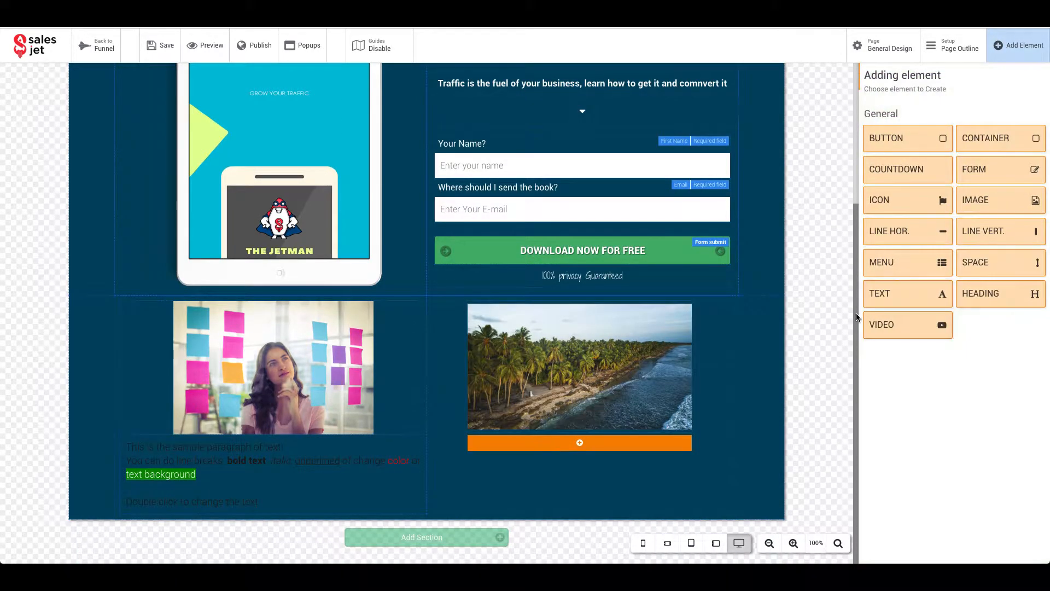
pyautogui.click(892, 300)
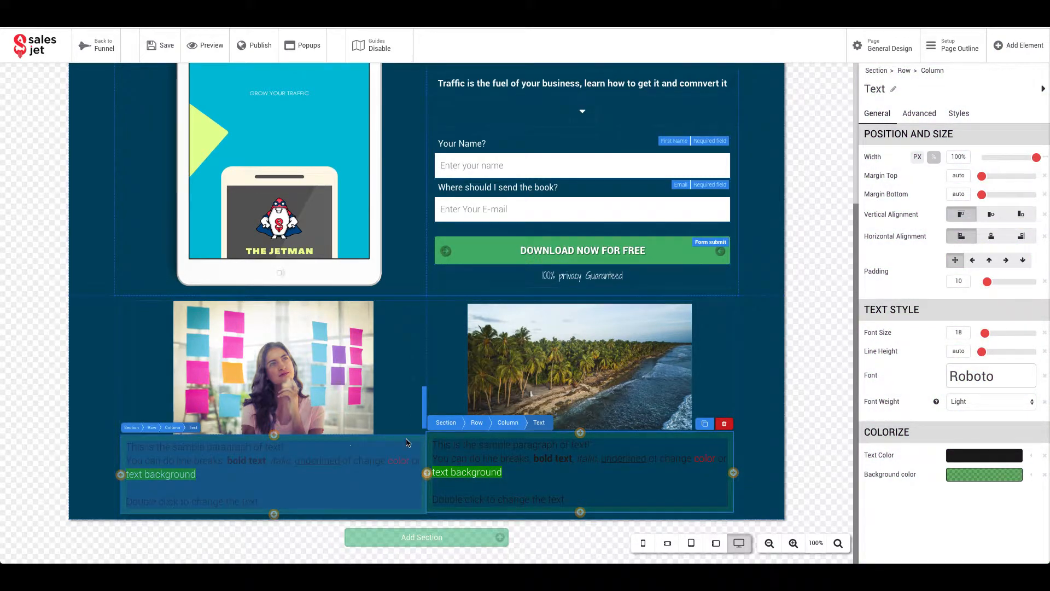
# Set the left and right padding of the text block under the sticky-notes photo to 95.
pyautogui.click(122, 469)
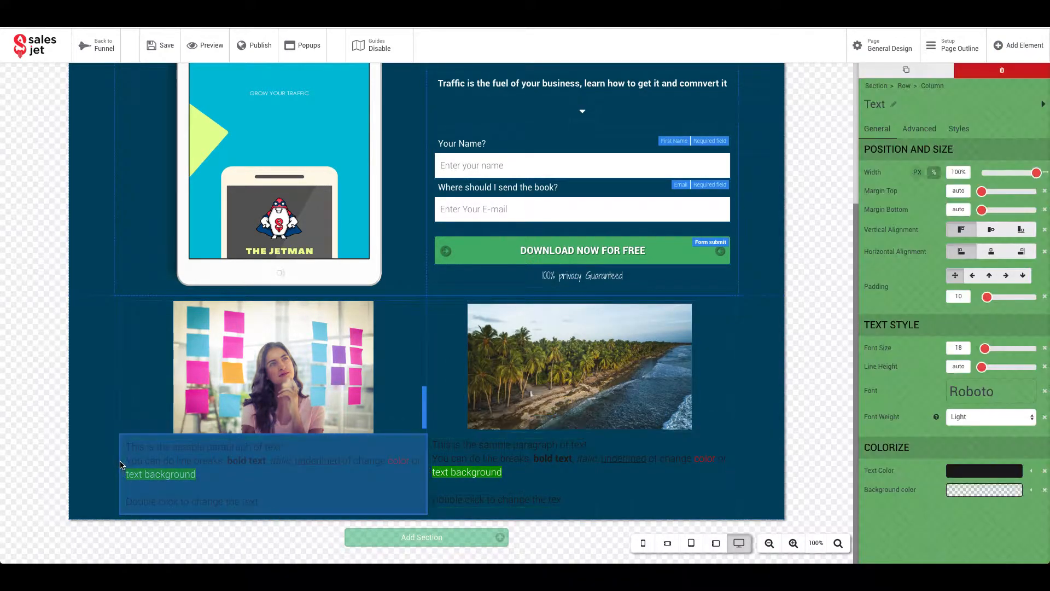
pyautogui.doubleClick(381, 470)
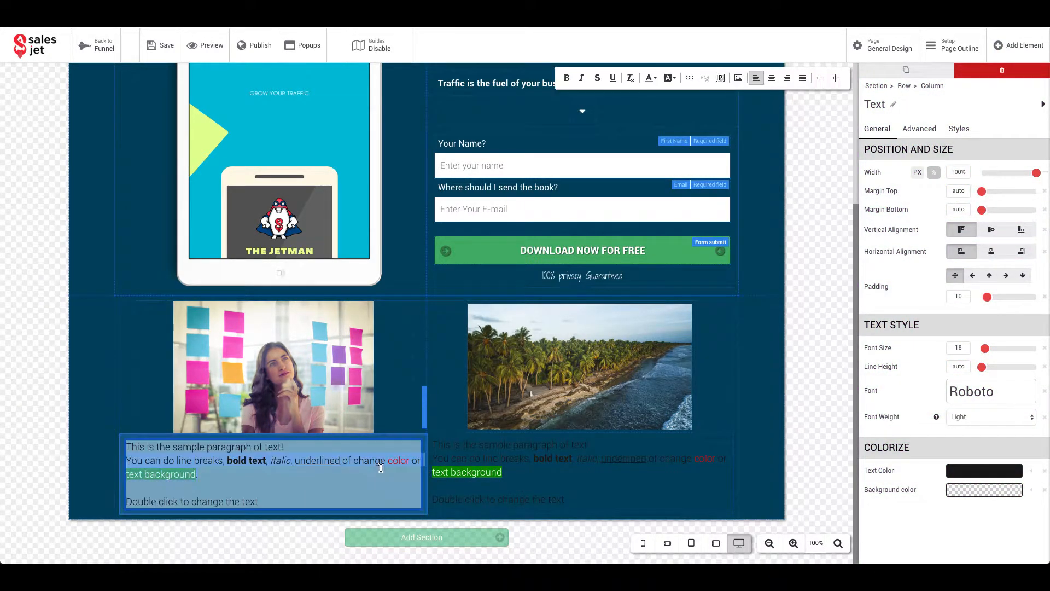
pyautogui.hotkey('ctrl', 'a')
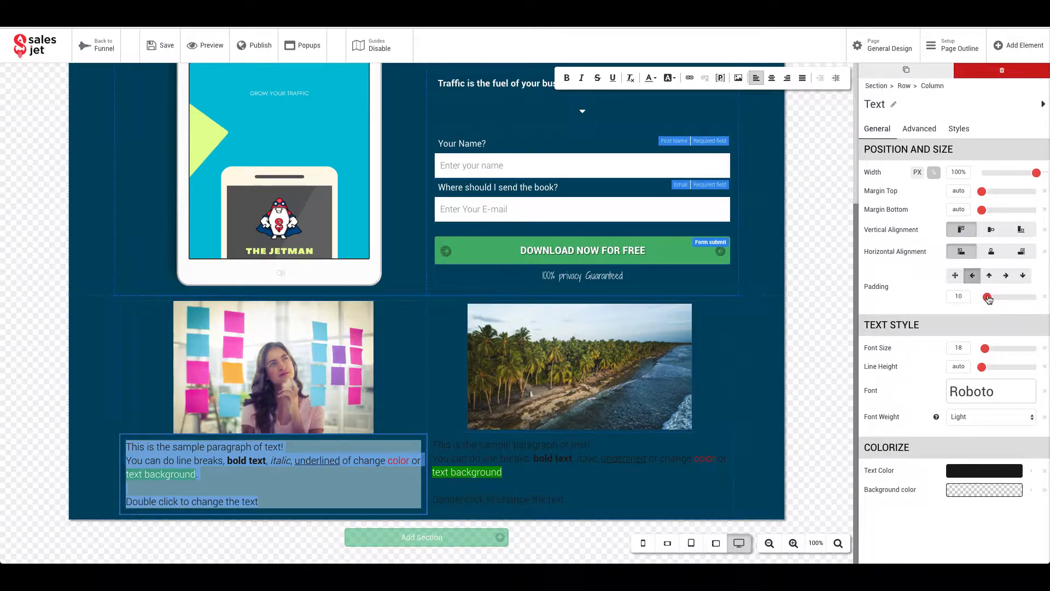
pyautogui.moveTo(991, 299); pyautogui.dragTo(1035, 298)
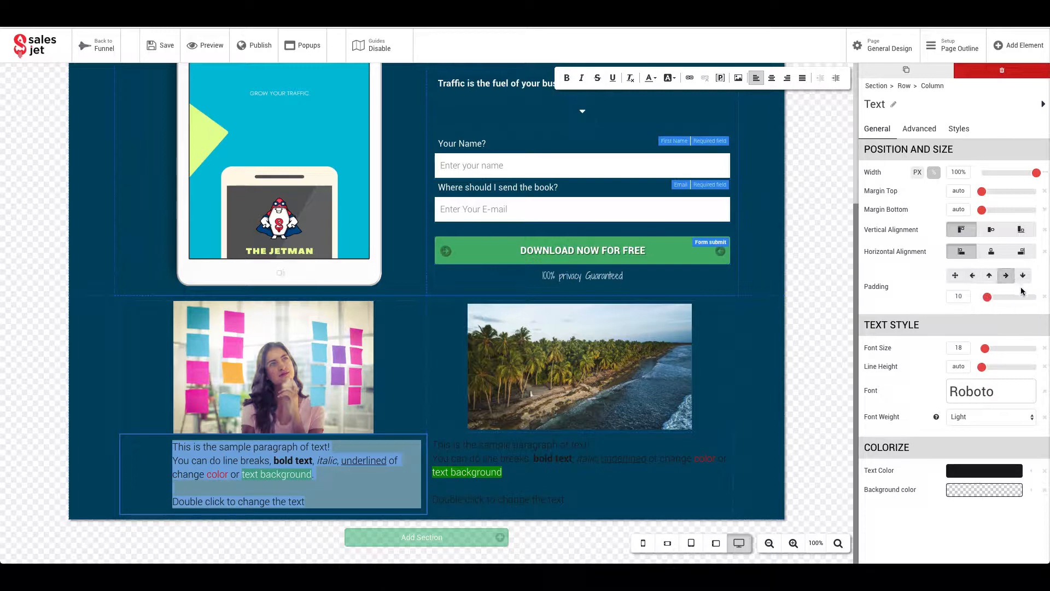
pyautogui.moveTo(995, 298); pyautogui.dragTo(1034, 298)
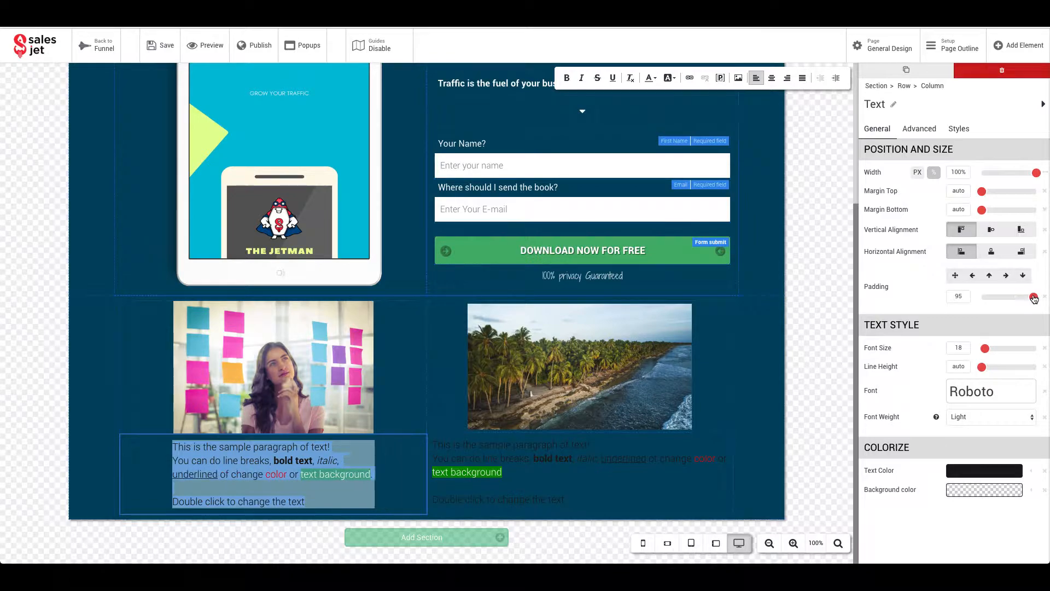
# Replace the text block under the palm coast photo with a clone of the padded text block from the first column.
pyautogui.click(575, 454)
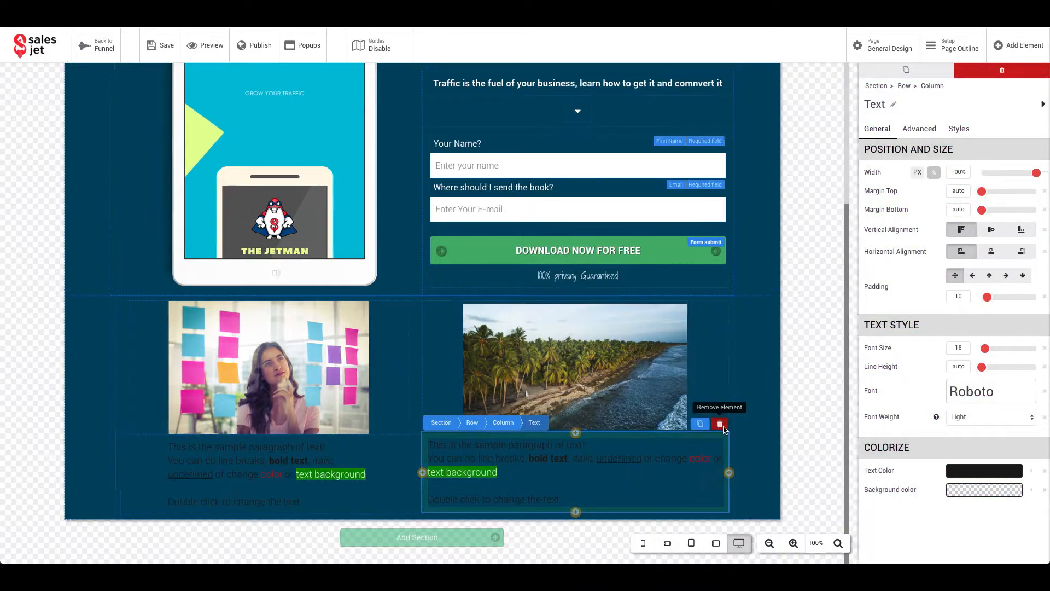
pyautogui.click(731, 425)
pyautogui.click(578, 126)
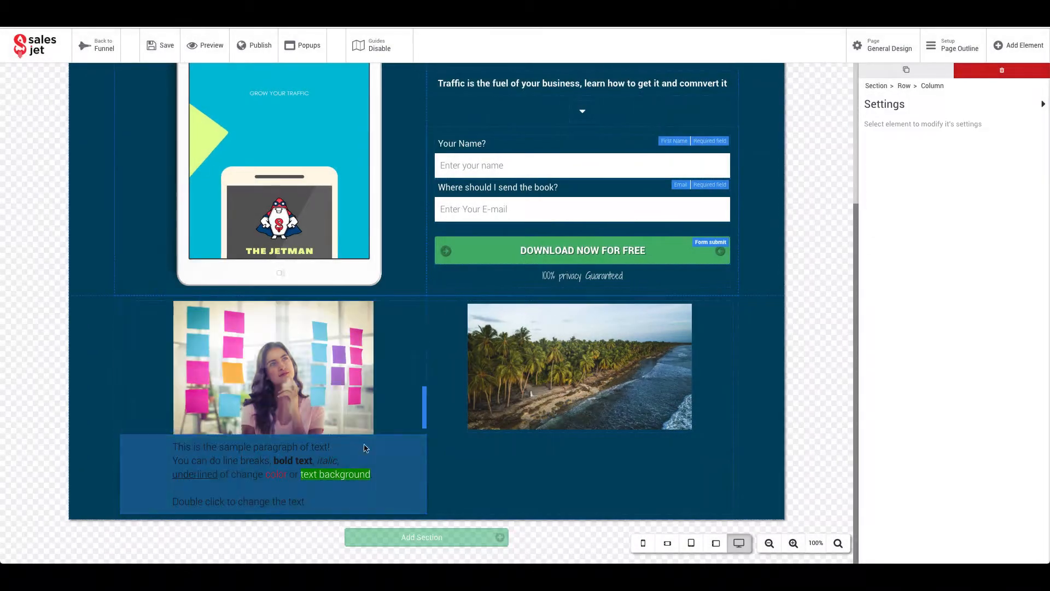
pyautogui.click(348, 453)
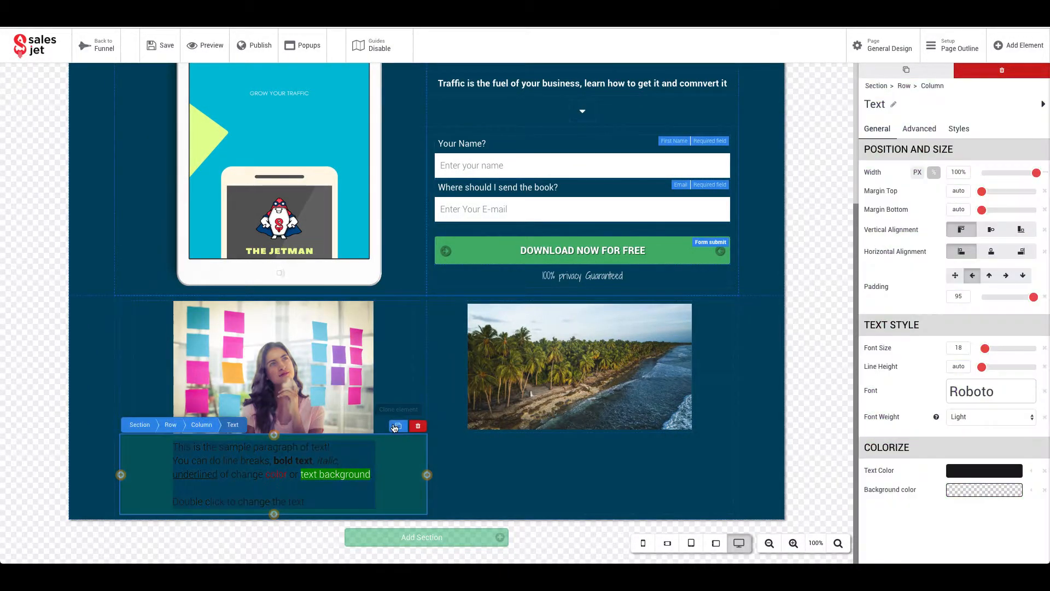
pyautogui.click(398, 426)
pyautogui.moveTo(393, 525)
pyautogui.mouseDown()
pyautogui.moveTo(581, 463)
pyautogui.moveTo(656, 417)
pyautogui.moveTo(673, 378)
pyautogui.moveTo(500, 419)
pyautogui.moveTo(621, 423)
pyautogui.mouseUp()
pyautogui.scroll(-1, 623, 447)
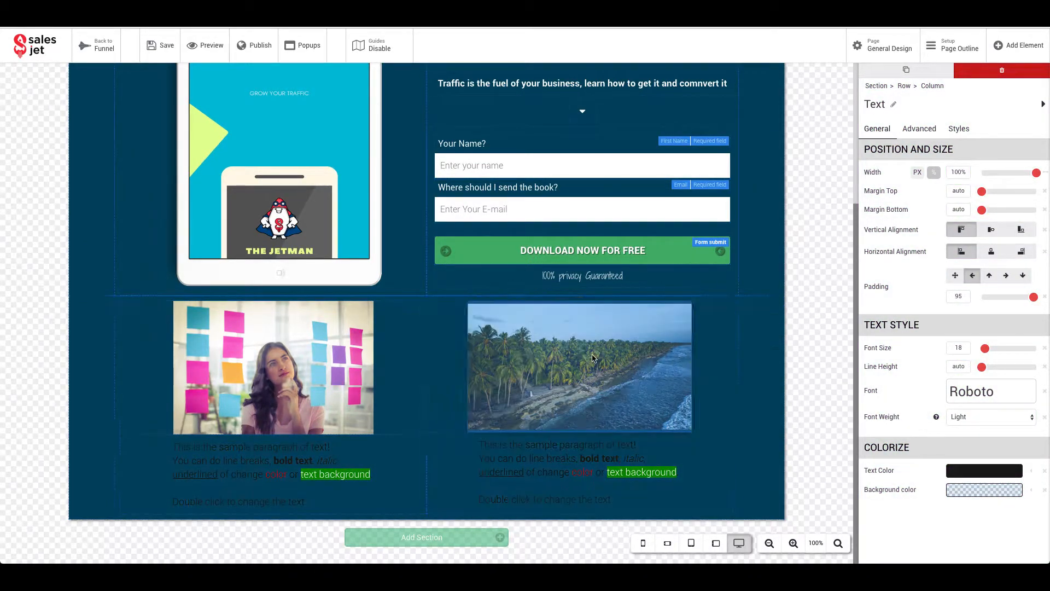
# Preview the page at desktop size, examine it down to the new photo and text section, and exit the preview.
pyautogui.scroll(4, 594, 358)
pyautogui.scroll(-4, 596, 360)
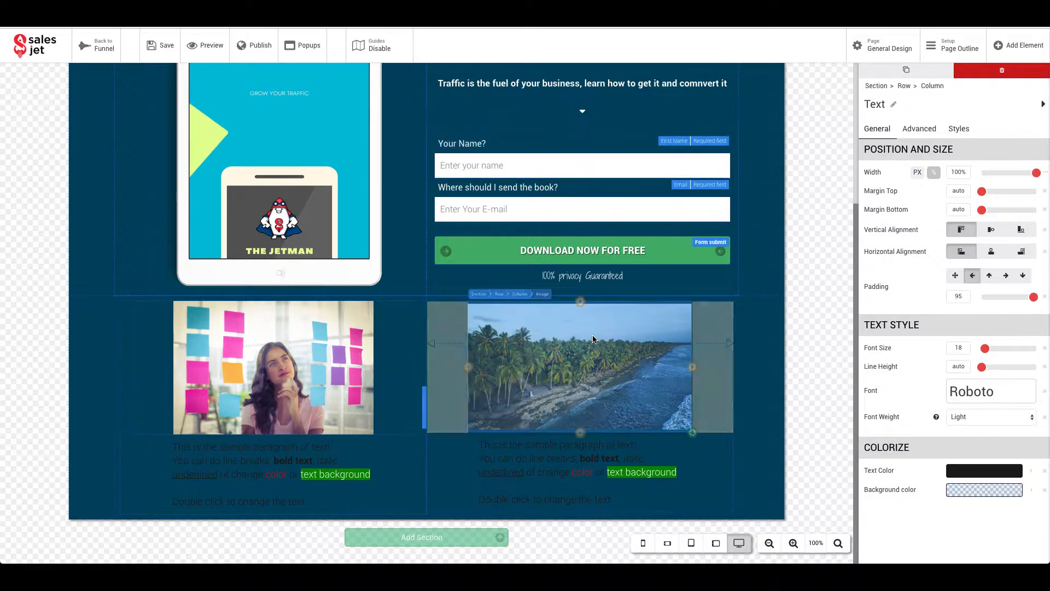
pyautogui.scroll(4, 588, 347)
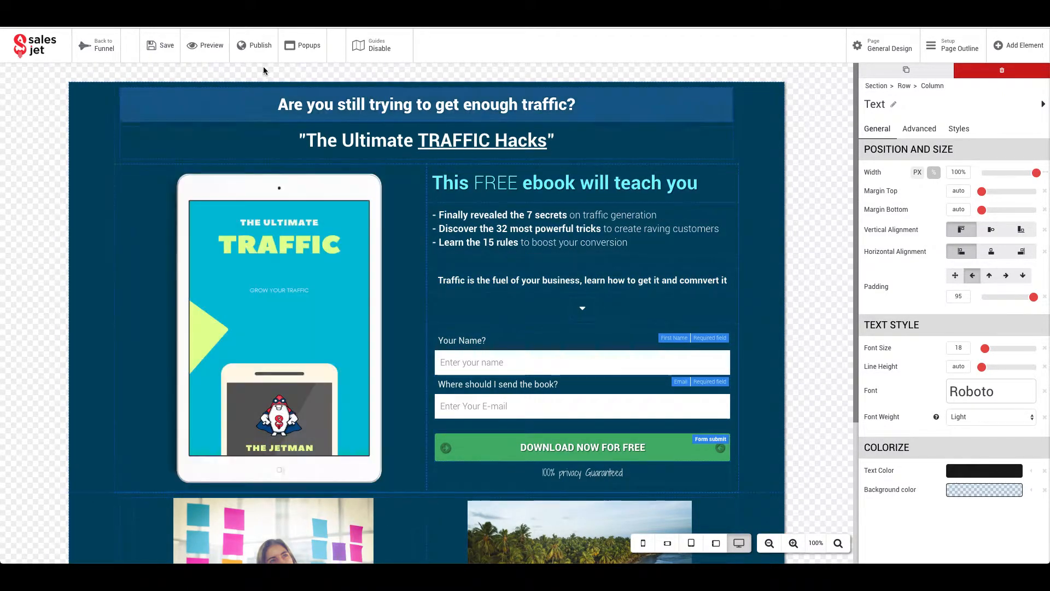
pyautogui.click(215, 48)
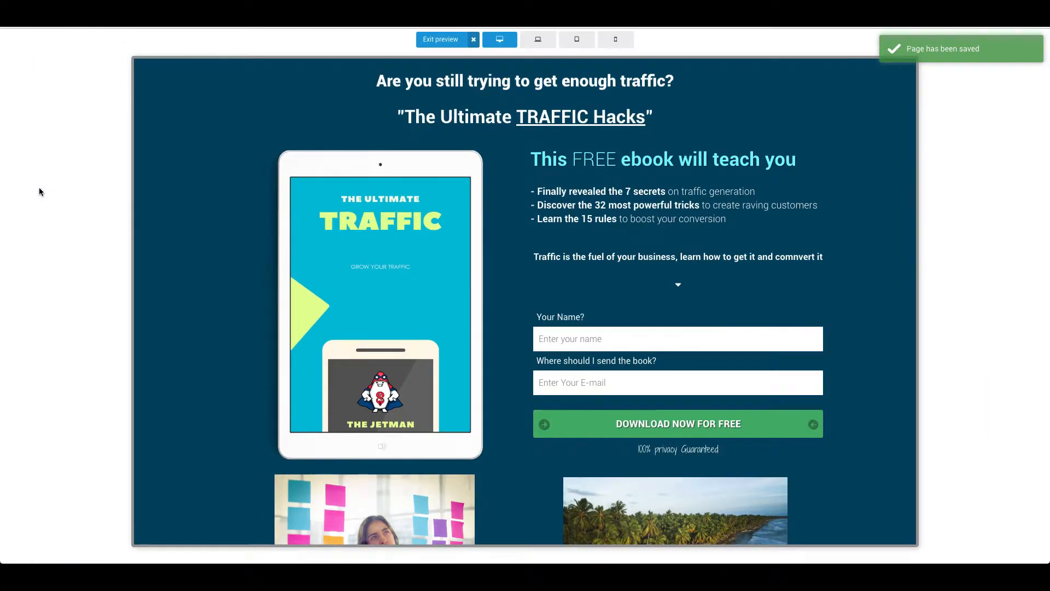
pyautogui.scroll(-3, 209, 169)
pyautogui.scroll(3, 209, 169)
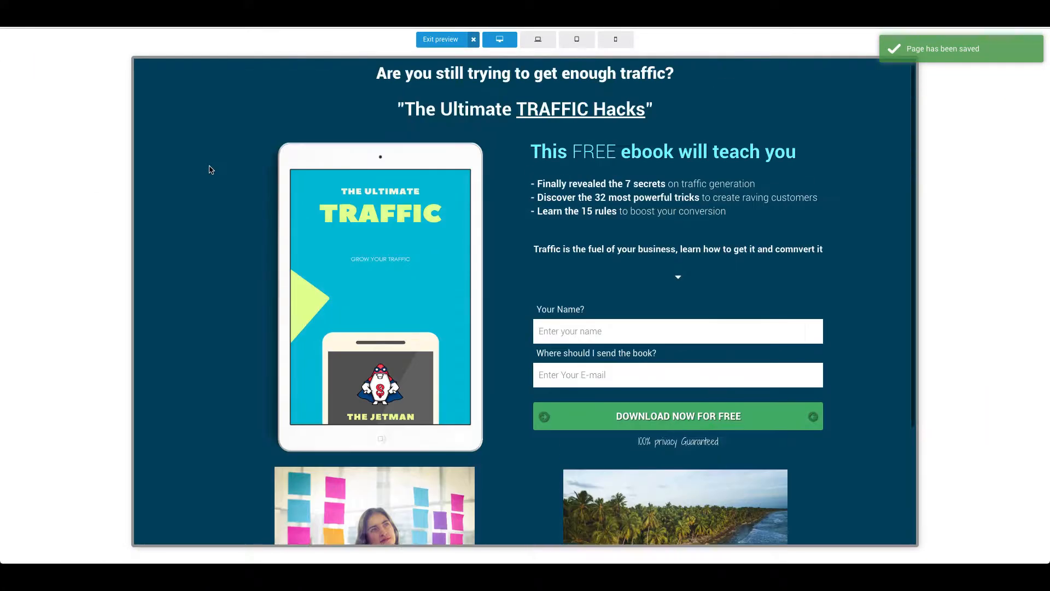
pyautogui.scroll(-3, 210, 170)
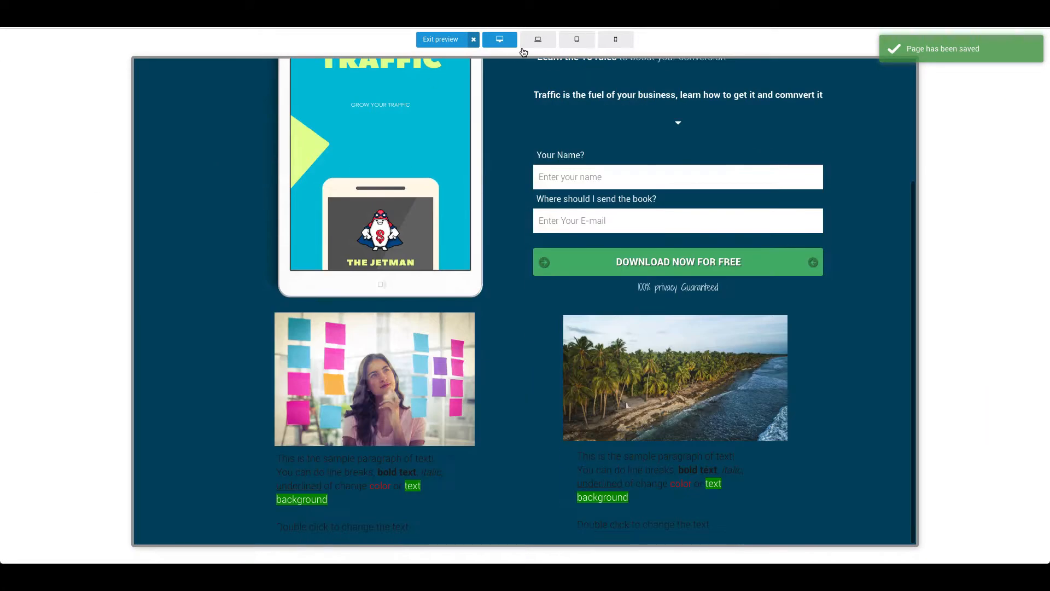
pyautogui.click(444, 39)
# Delete the column holding the sticky-notes photo and its text block from the two-column section.
pyautogui.scroll(-4, 411, 345)
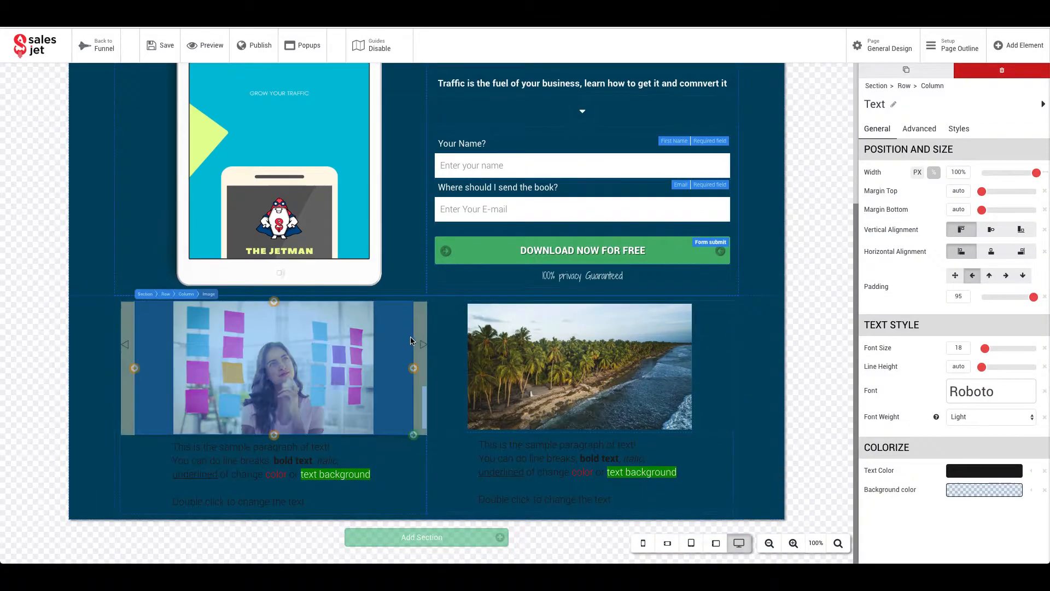
pyautogui.click(412, 309)
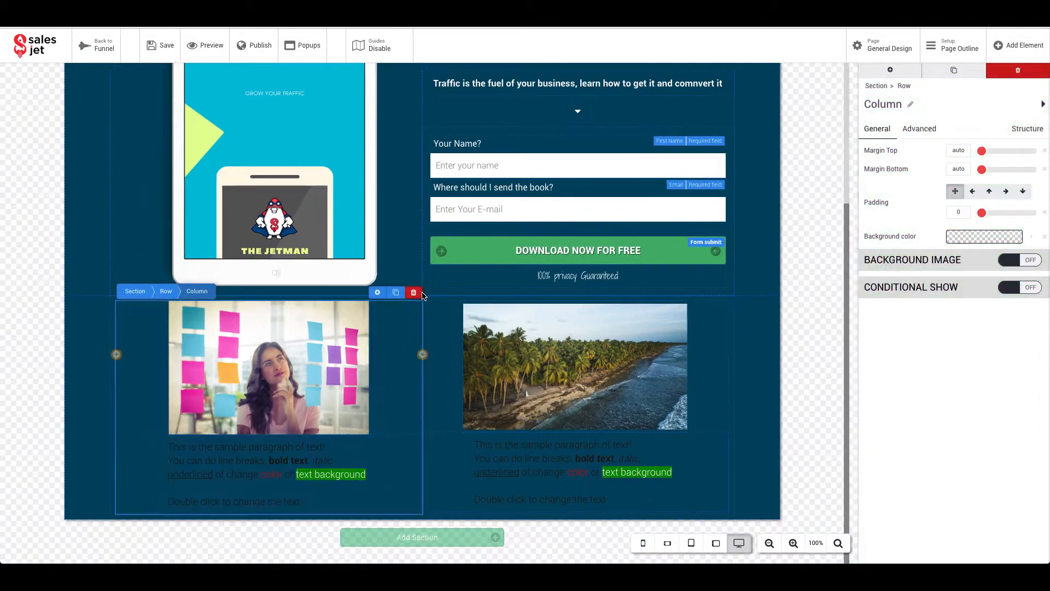
pyautogui.click(414, 292)
pyautogui.click(555, 134)
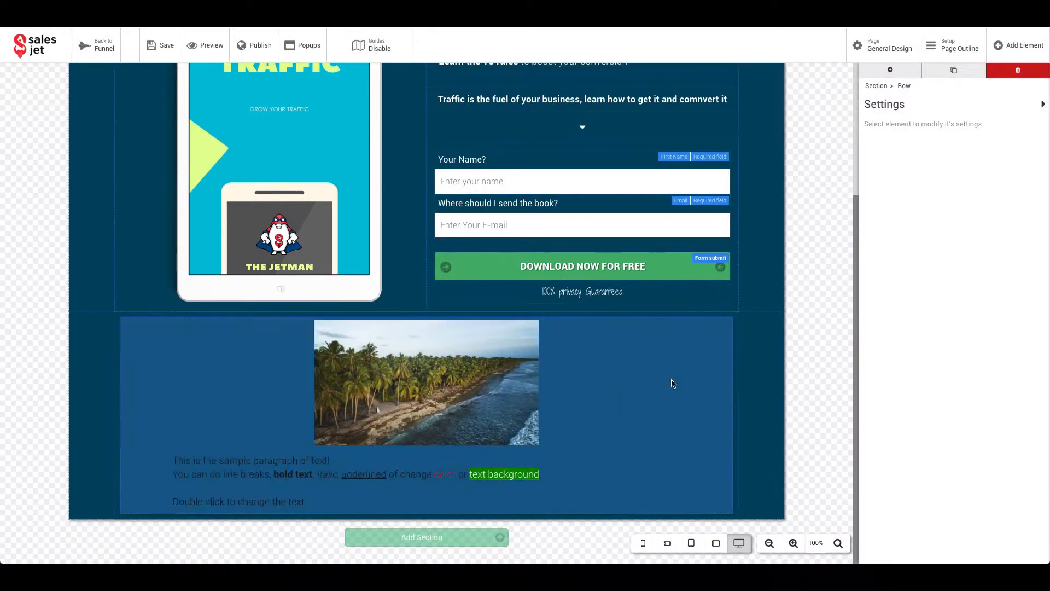
# Delete the remaining row with the palm coast photo and its text block below the form.
pyautogui.click(736, 326)
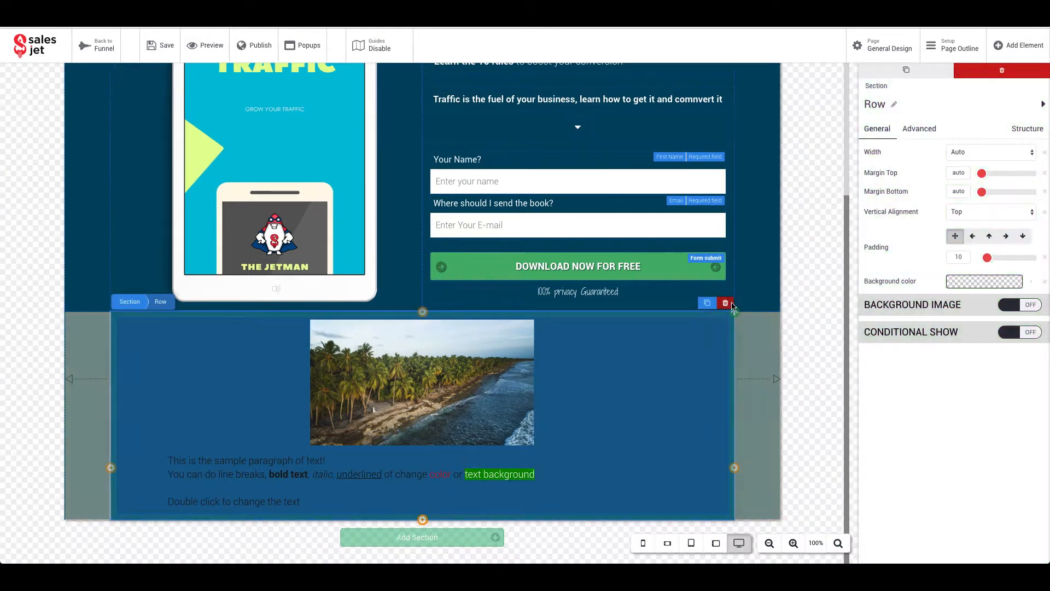
pyautogui.click(724, 302)
pyautogui.click(569, 147)
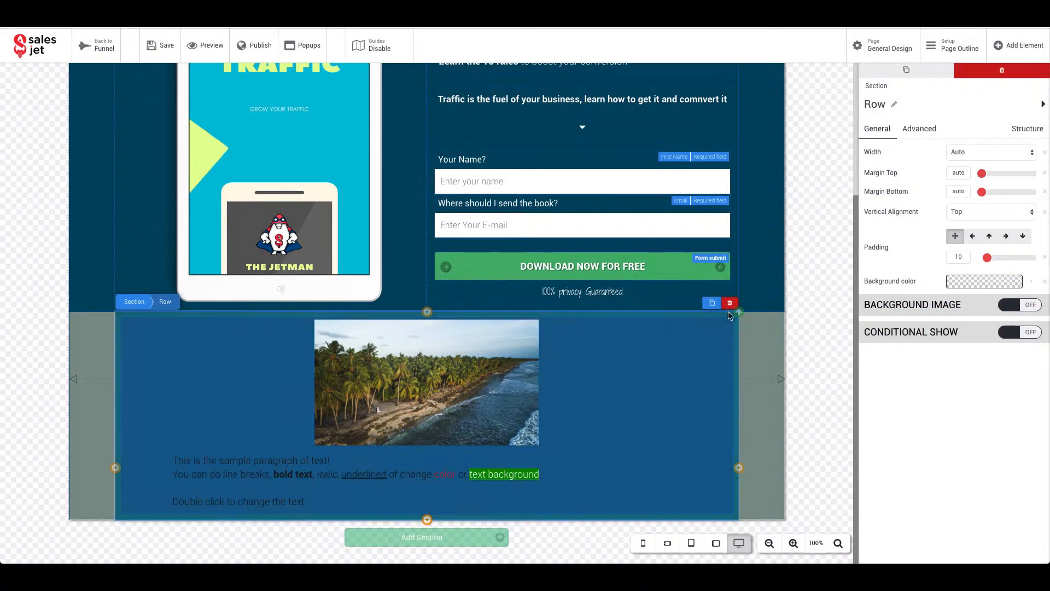
pyautogui.click(728, 304)
pyautogui.click(563, 122)
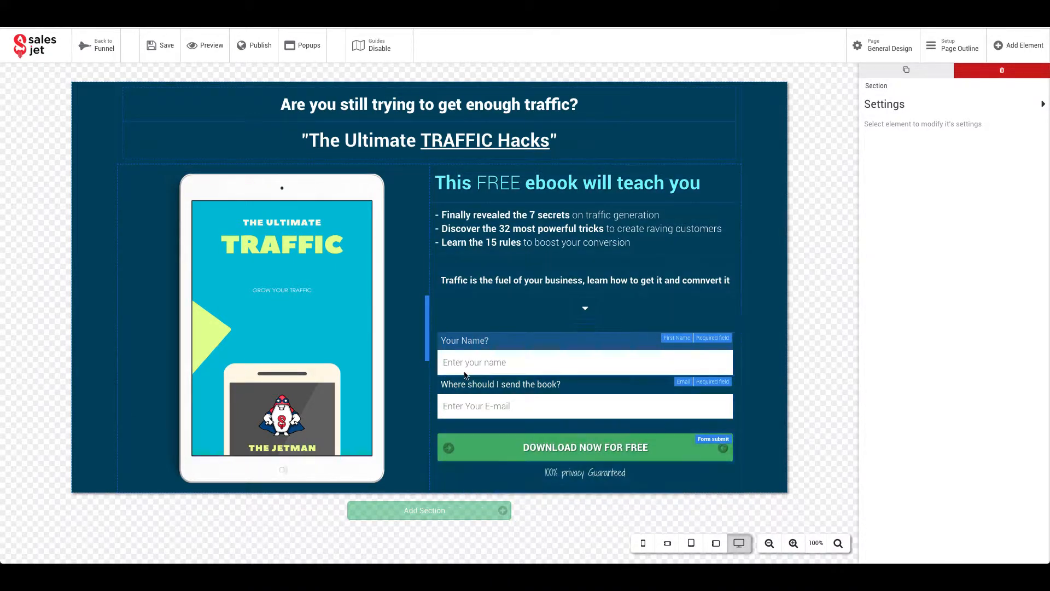
# Set the round corners of the DOWNLOAD NOW FOR FREE button to 150 on all sides.
pyautogui.click(531, 453)
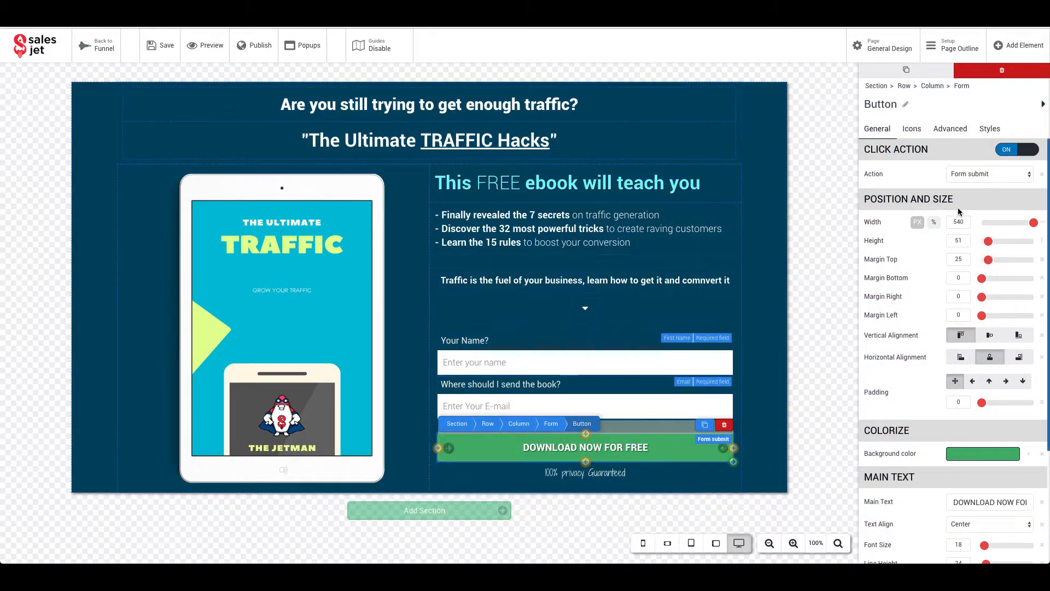
pyautogui.scroll(-3, 933, 204)
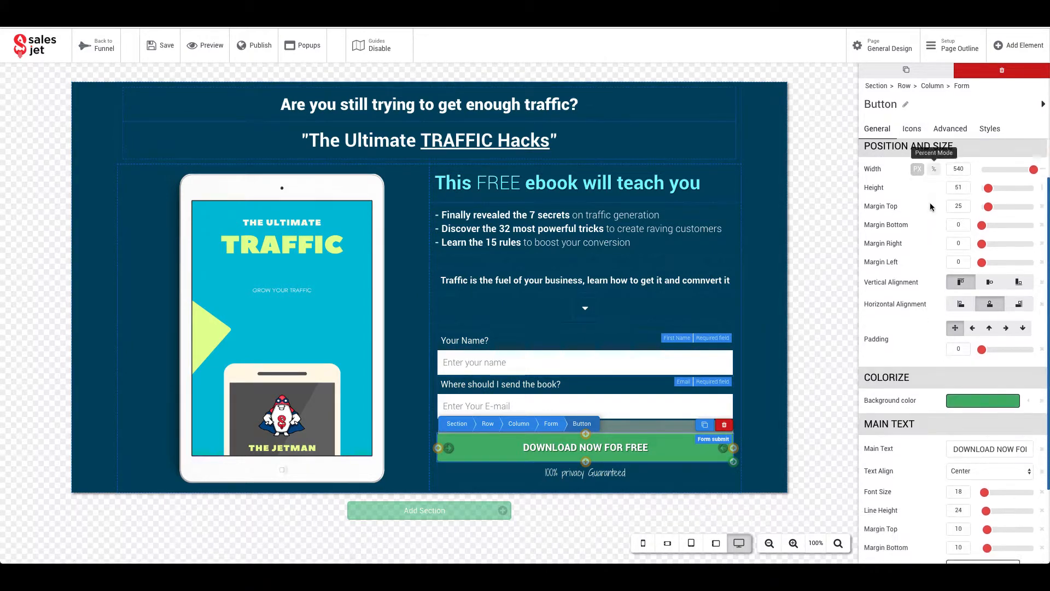
pyautogui.click(950, 129)
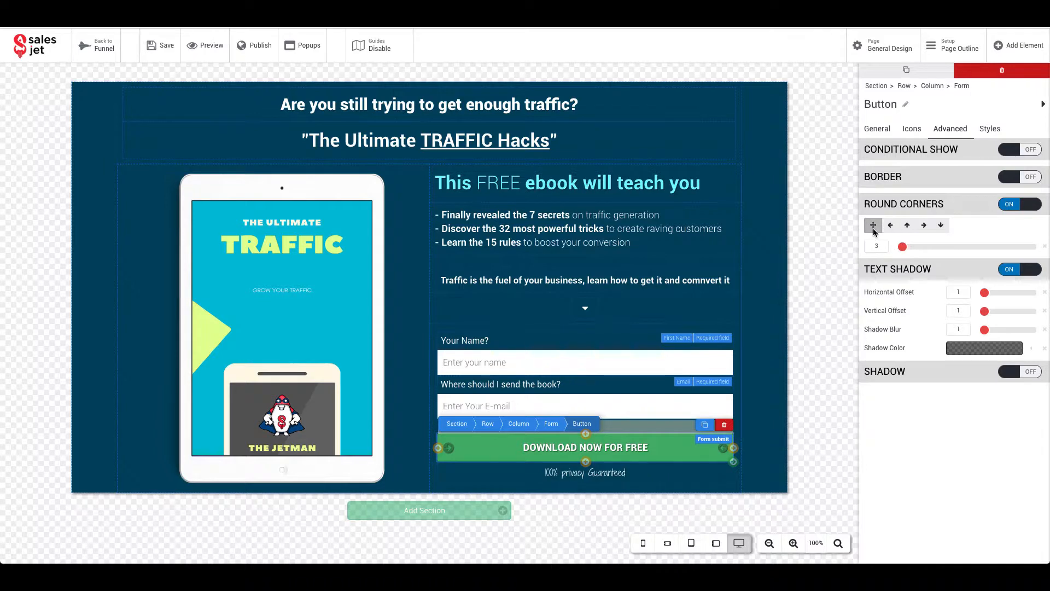
pyautogui.moveTo(901, 247); pyautogui.dragTo(959, 251)
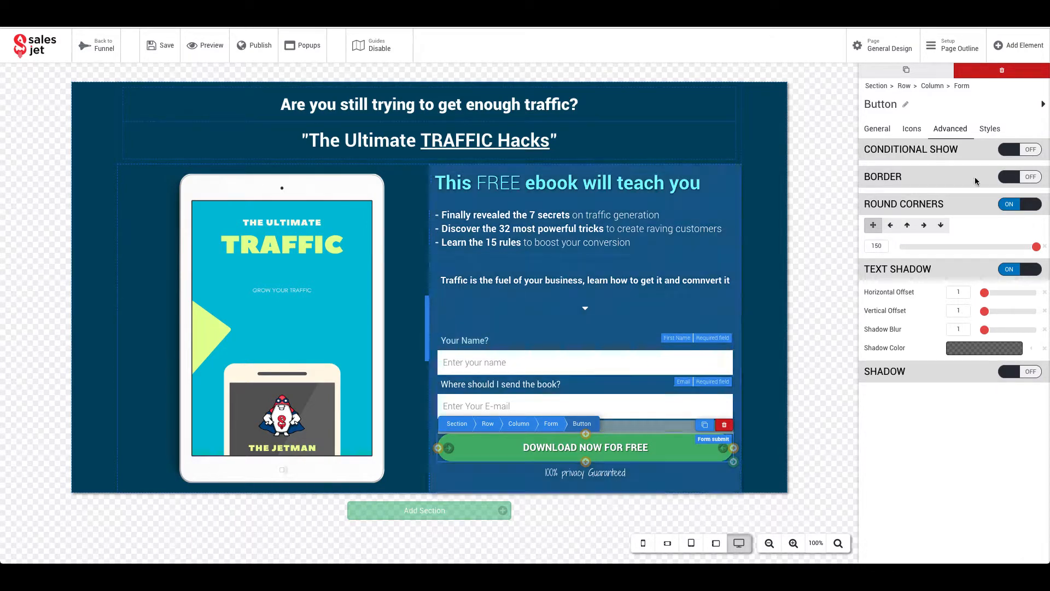
pyautogui.click(887, 137)
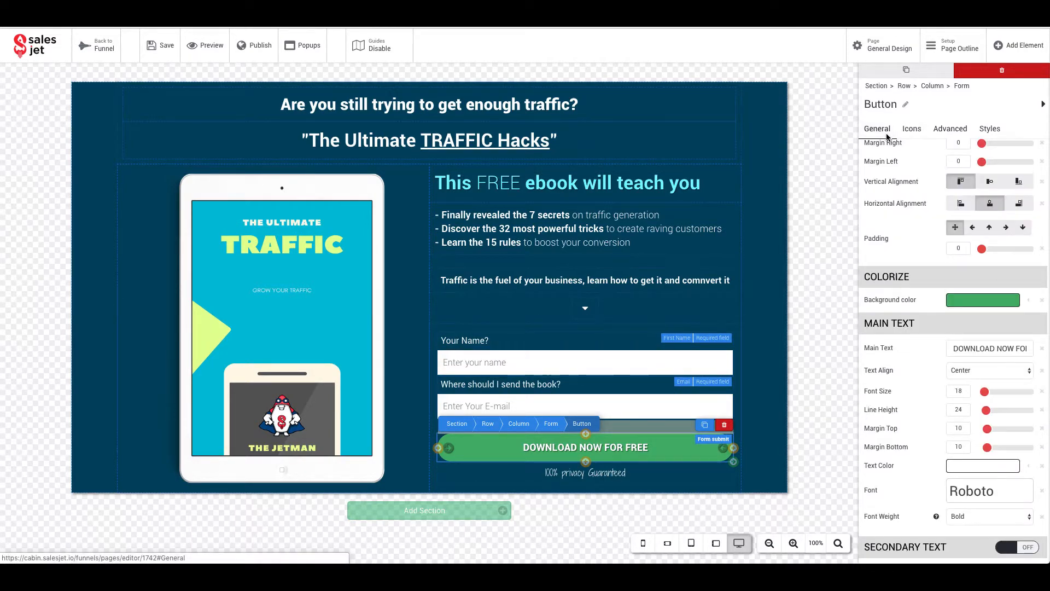
# Examine the form's action options and the field settings of its name and e-mail fields.
pyautogui.click(555, 334)
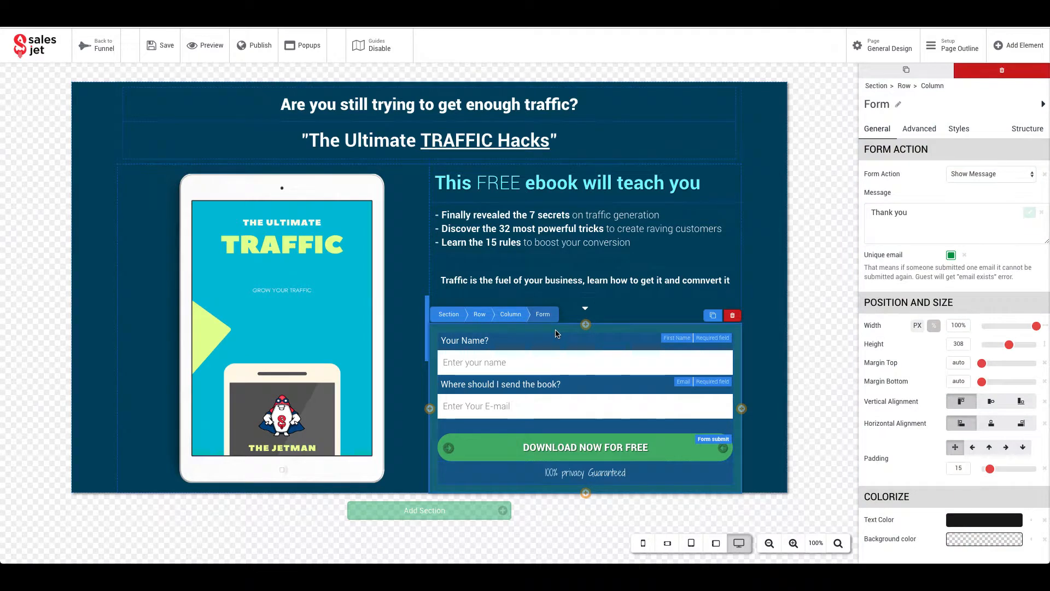
pyautogui.click(547, 367)
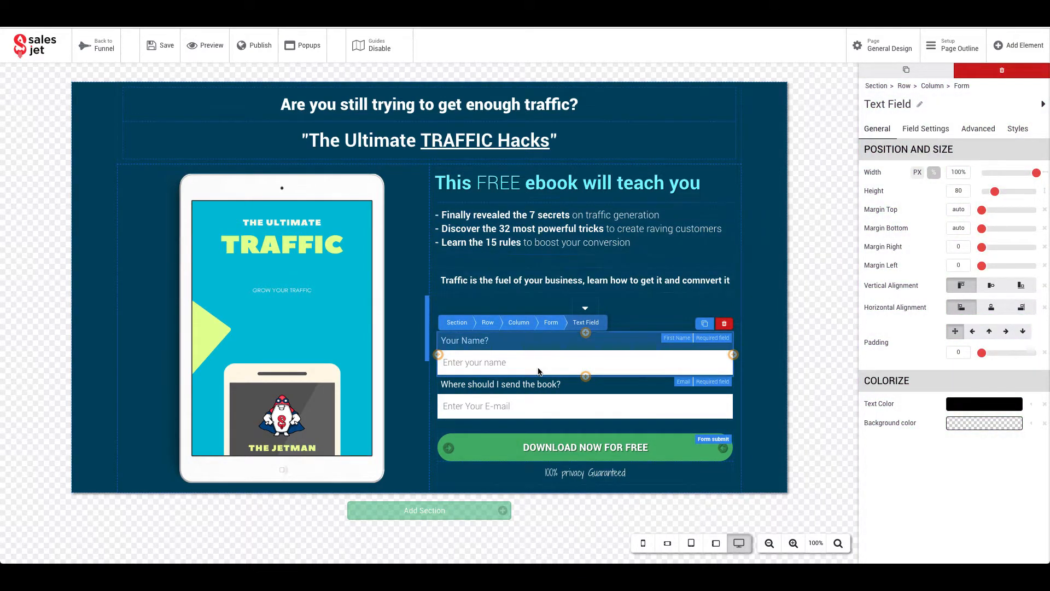
pyautogui.click(624, 330)
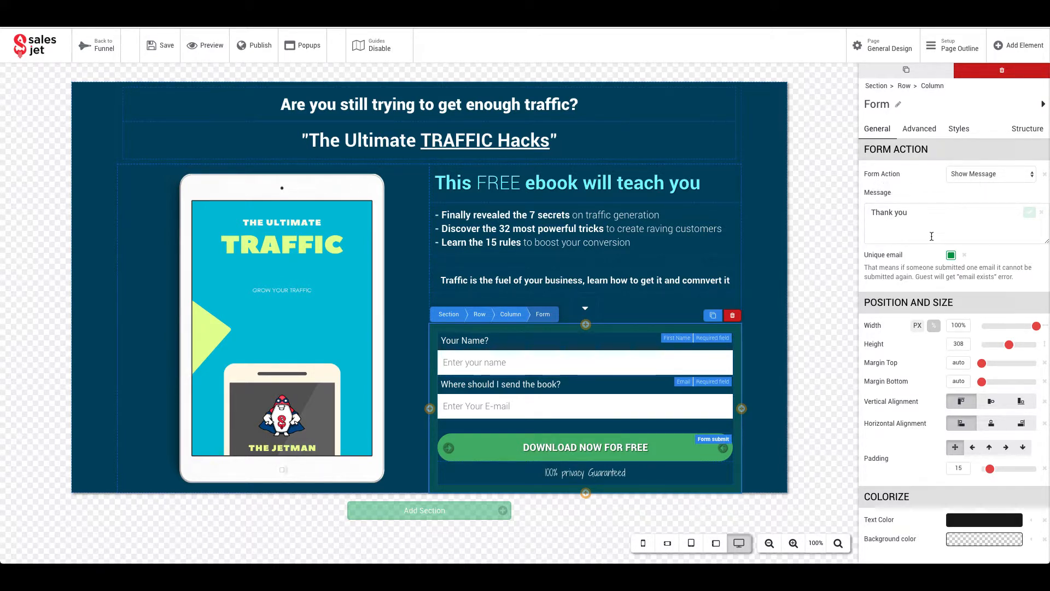
pyautogui.click(966, 174)
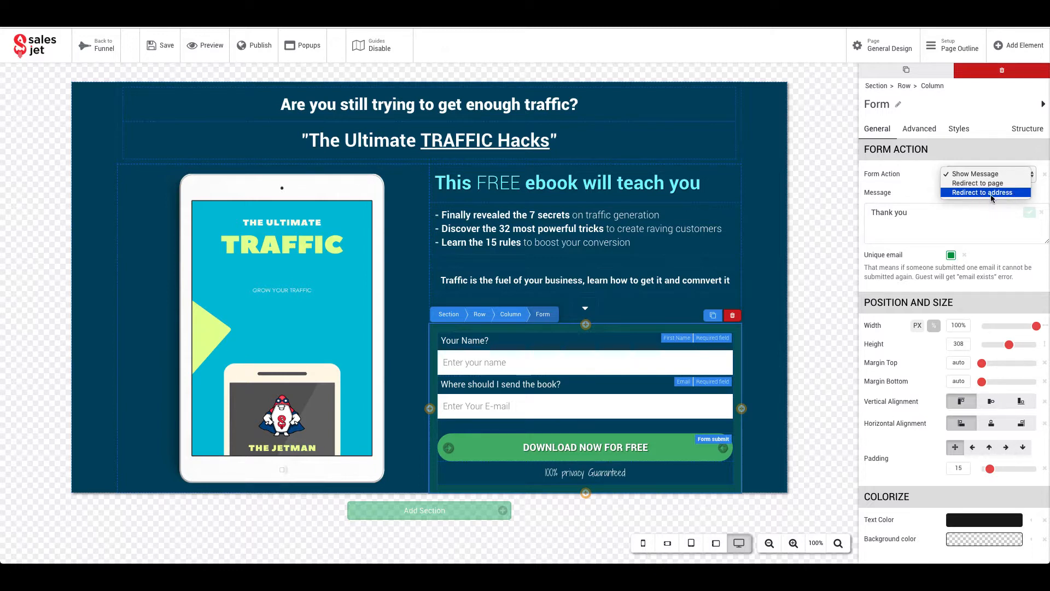
pyautogui.click(948, 172)
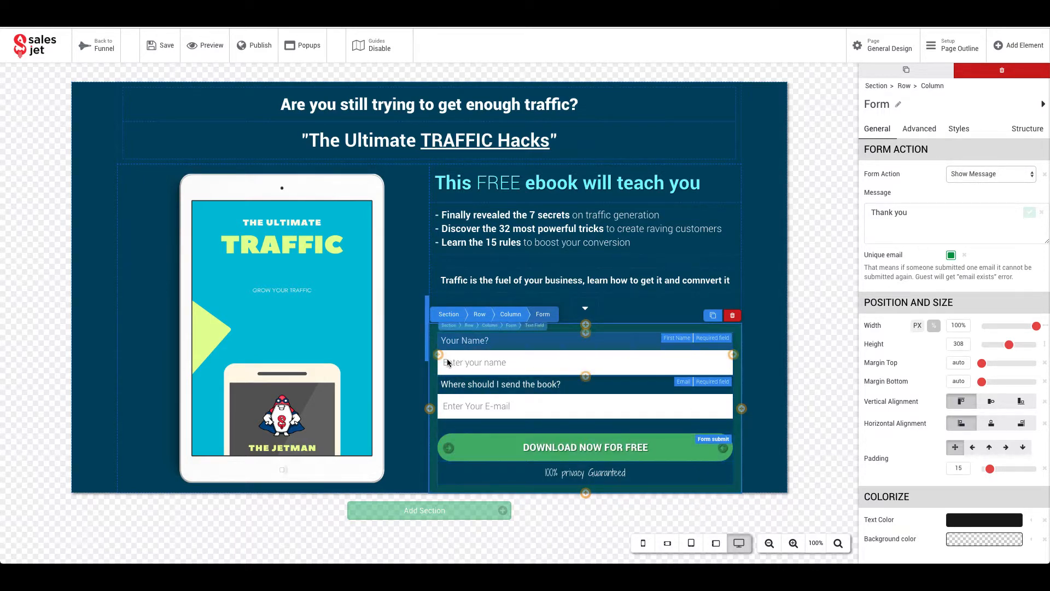
pyautogui.click(558, 362)
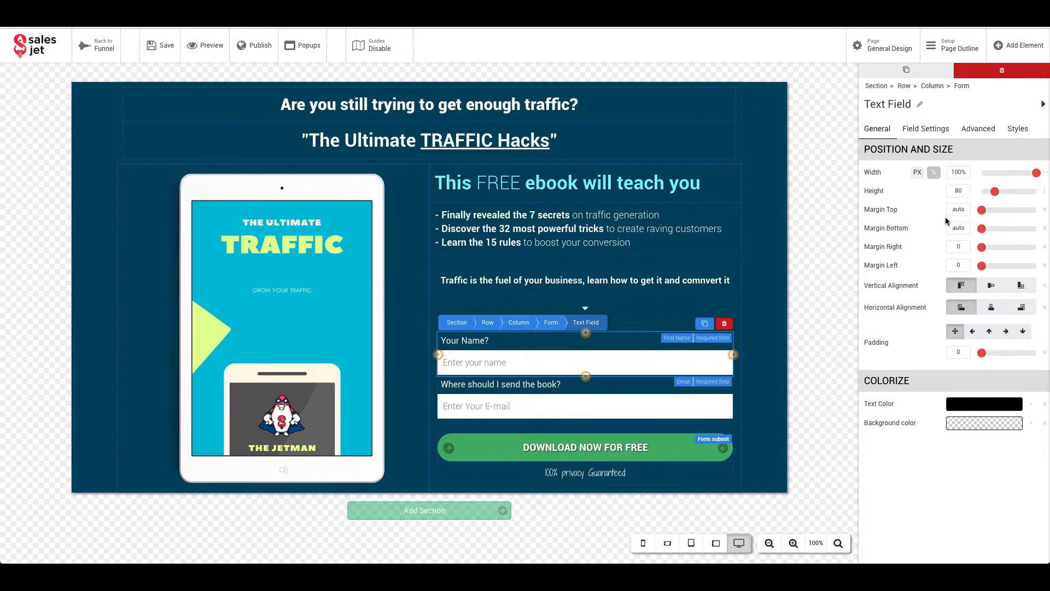
pyautogui.click(928, 134)
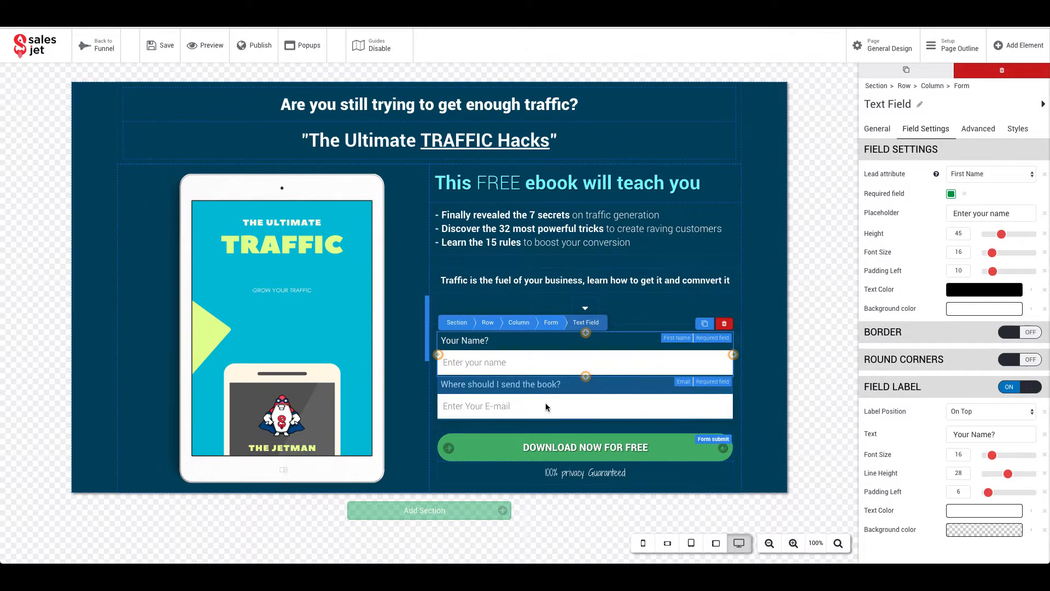
pyautogui.click(541, 415)
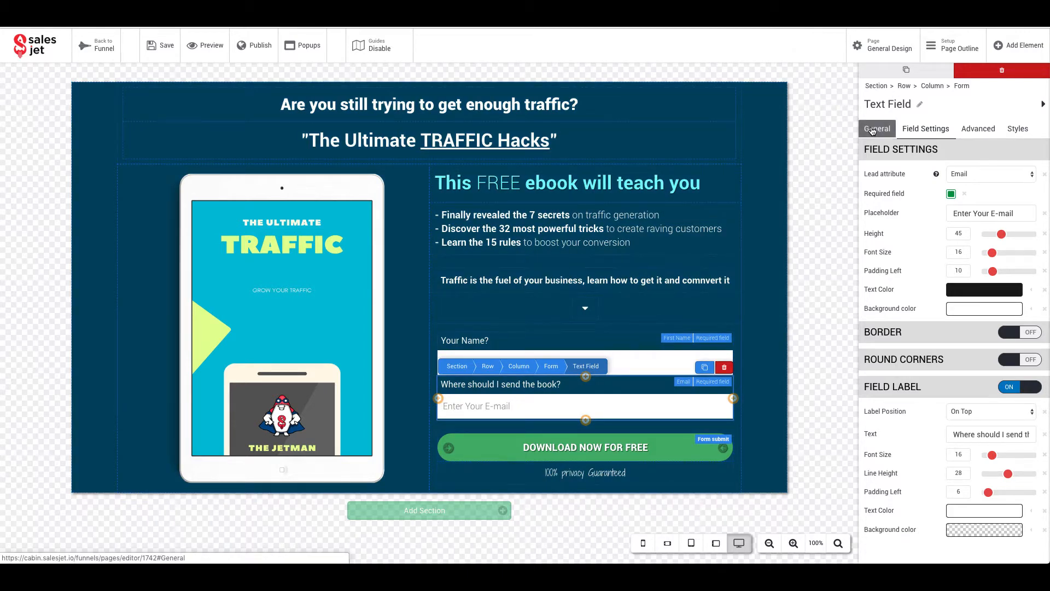
pyautogui.click(873, 130)
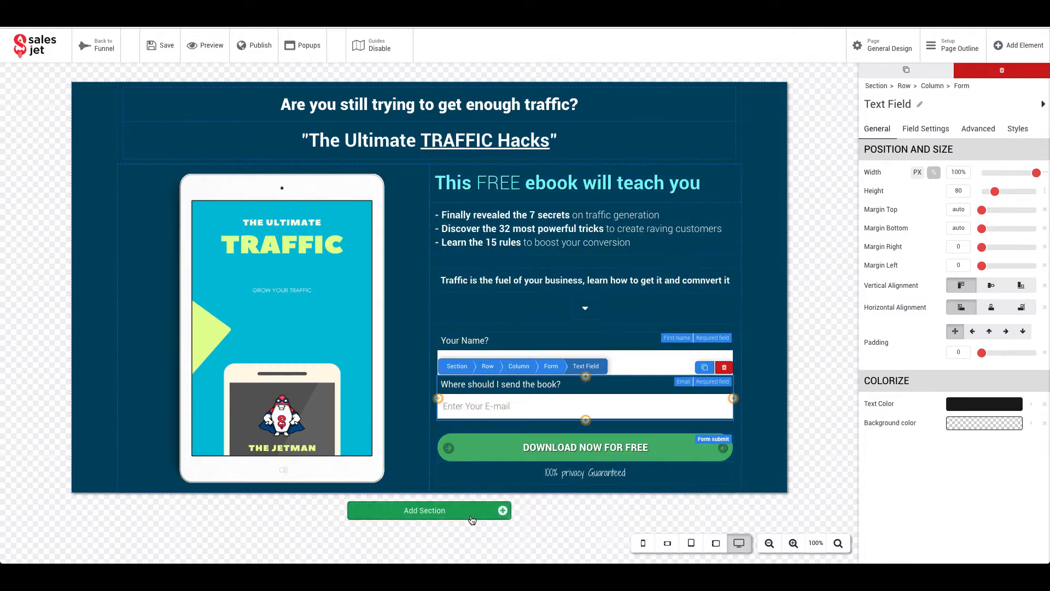
# Add a blank 3-column section at the end of the page and place a button in its first column.
pyautogui.click(451, 506)
pyautogui.scroll(-2, 741, 186)
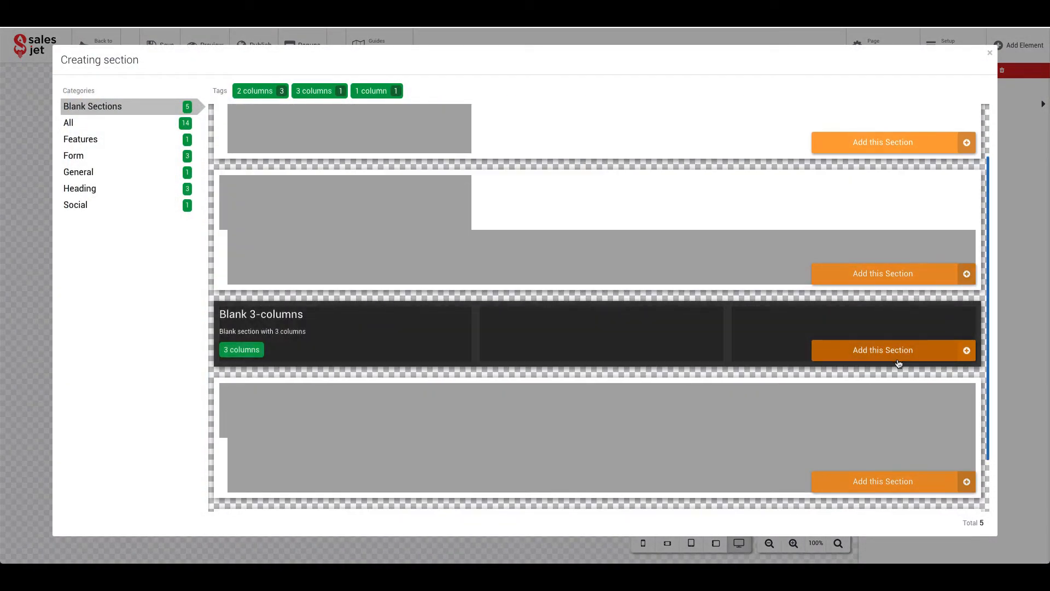
pyautogui.click(883, 353)
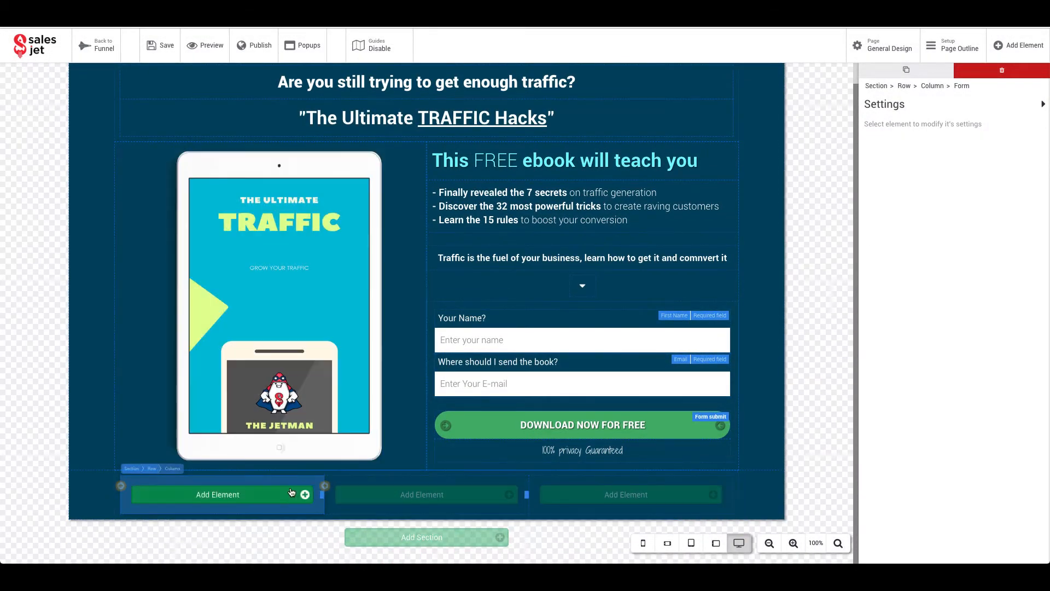
pyautogui.click(290, 493)
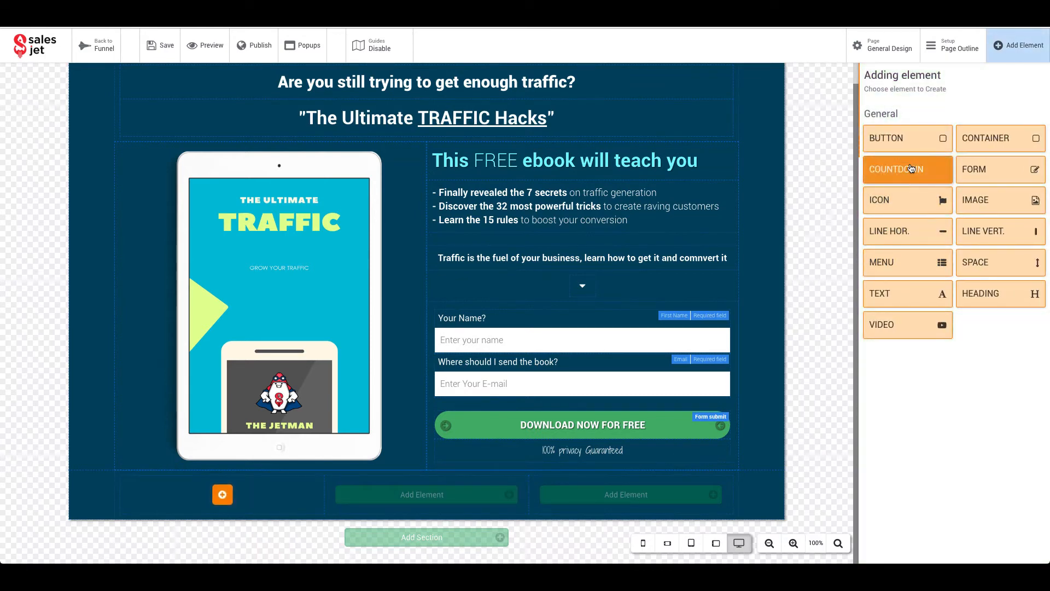
pyautogui.click(924, 138)
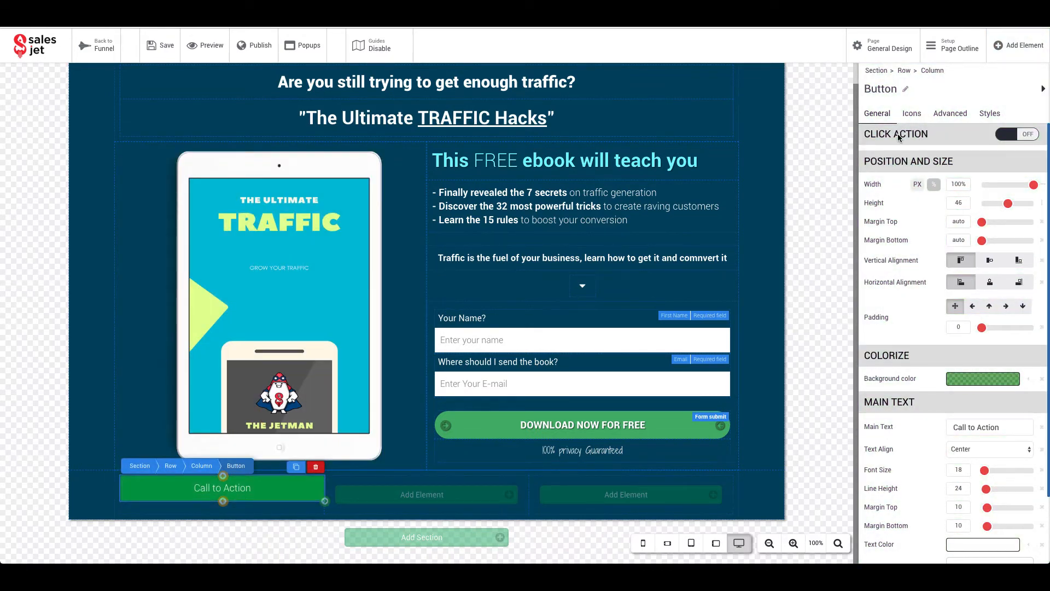
# Review the click action choices of the new Call to Action button, leave its click action off, and remove the button.
pyautogui.click(1021, 134)
pyautogui.click(977, 158)
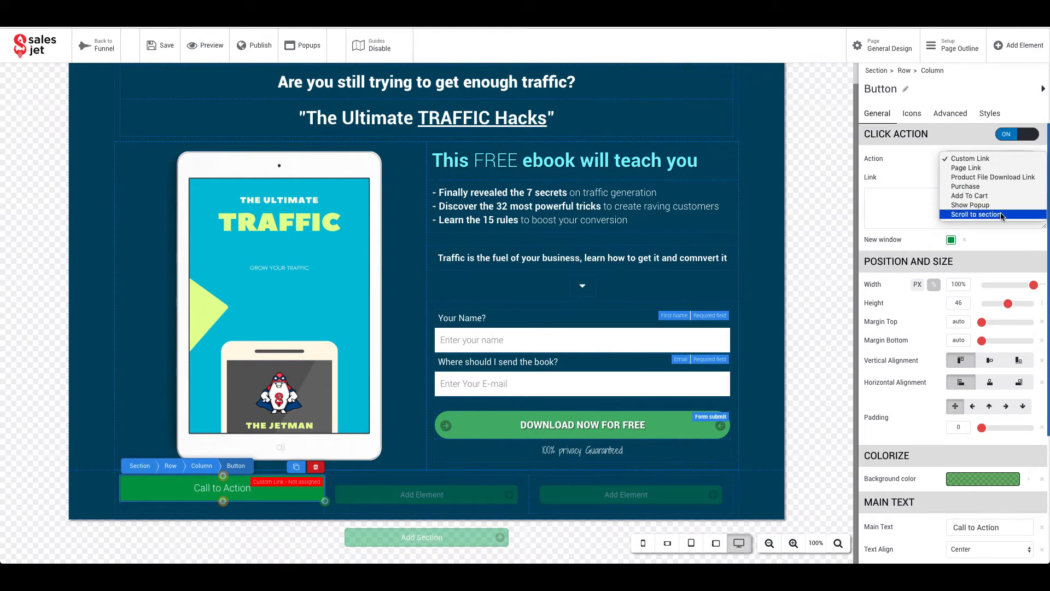
pyautogui.click(1009, 136)
pyautogui.click(1009, 137)
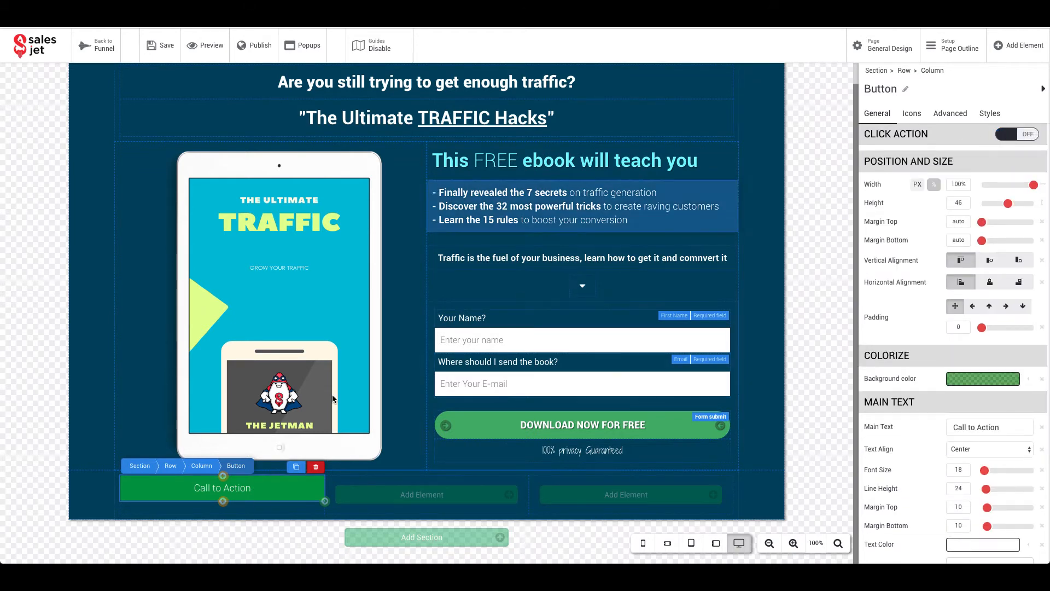
pyautogui.click(315, 467)
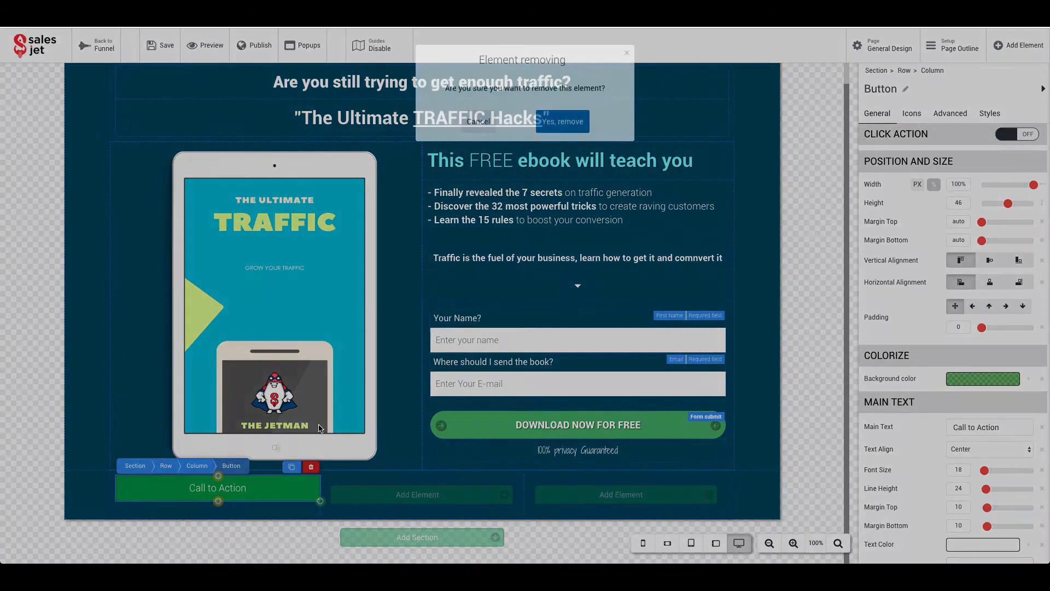
pyautogui.press('Return')
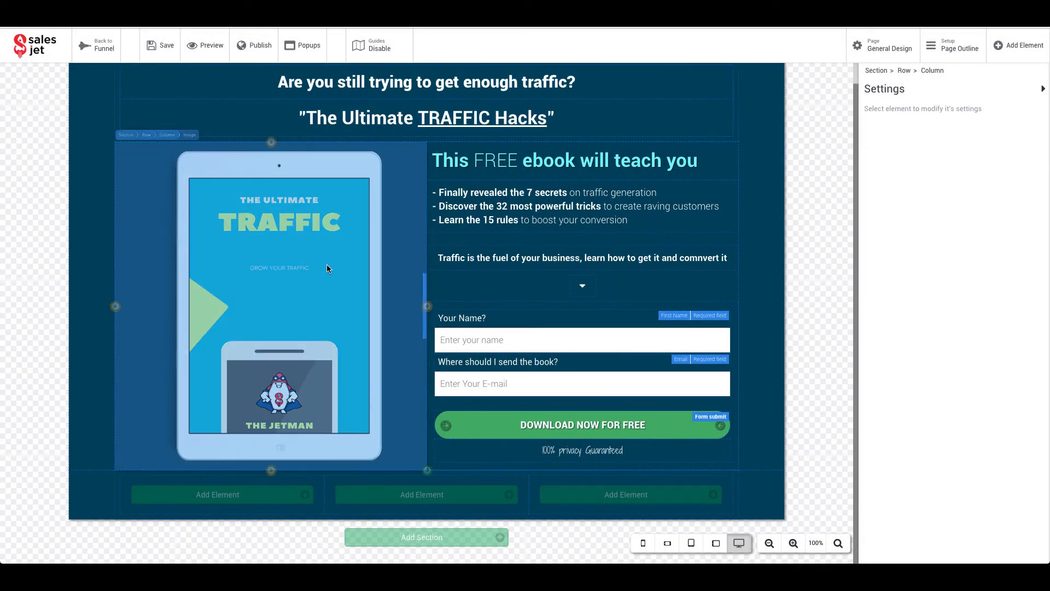
# Return to the Example42 funnel and duplicate the Welcome to my book funnel page.
pyautogui.click(99, 51)
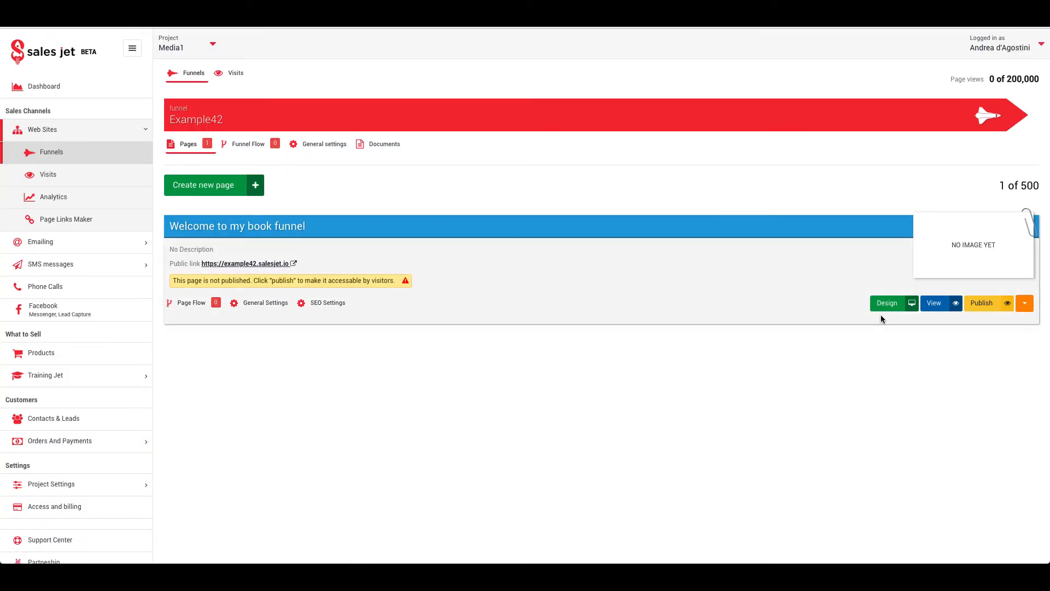
pyautogui.click(1025, 303)
pyautogui.click(1012, 323)
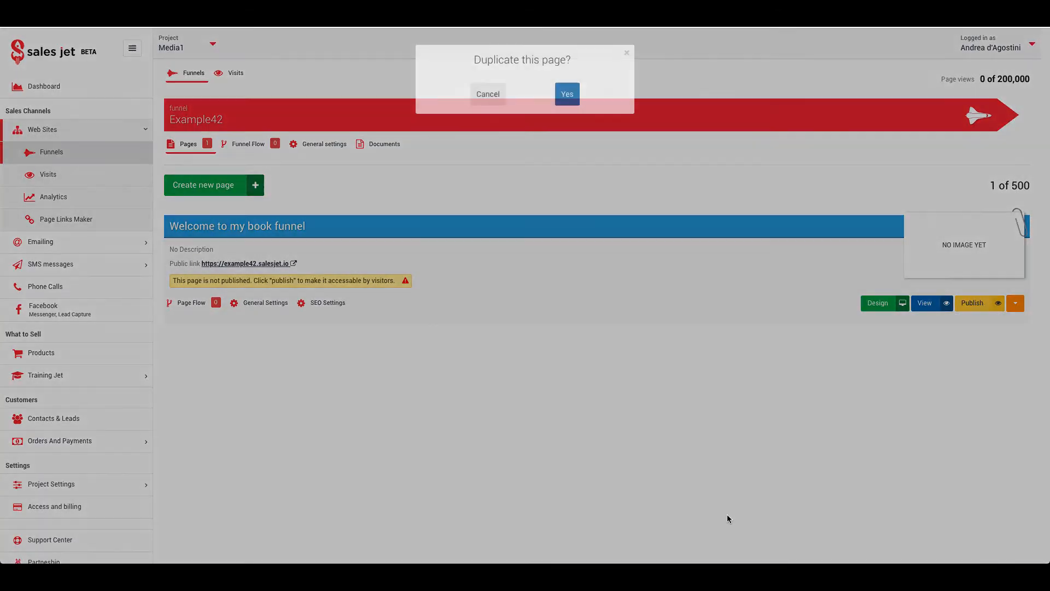
pyautogui.click(567, 94)
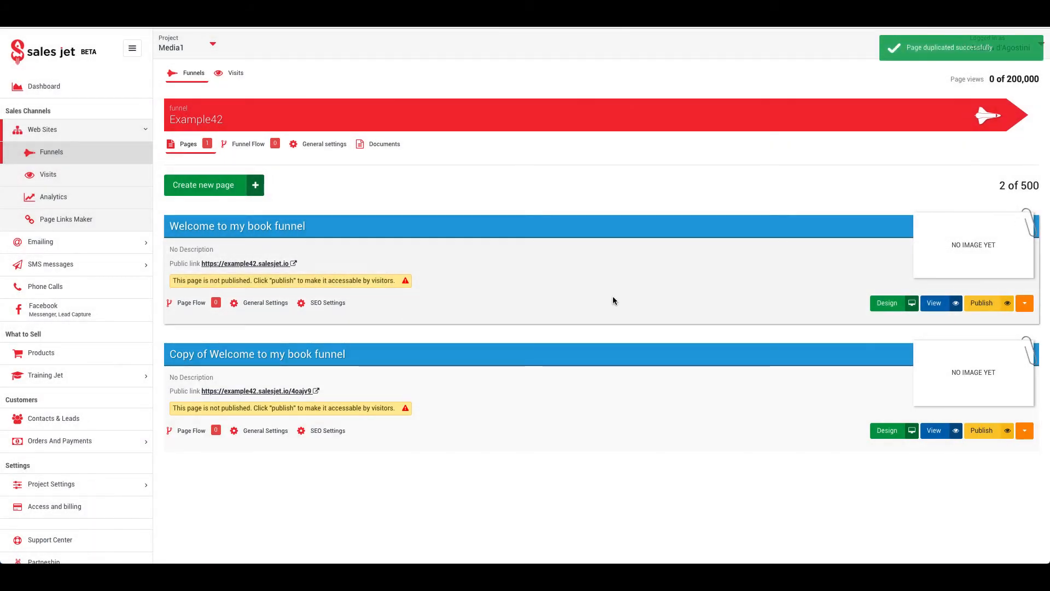
# Open the copy of the Welcome to my book funnel page for design and look through its content.
pyautogui.click(887, 430)
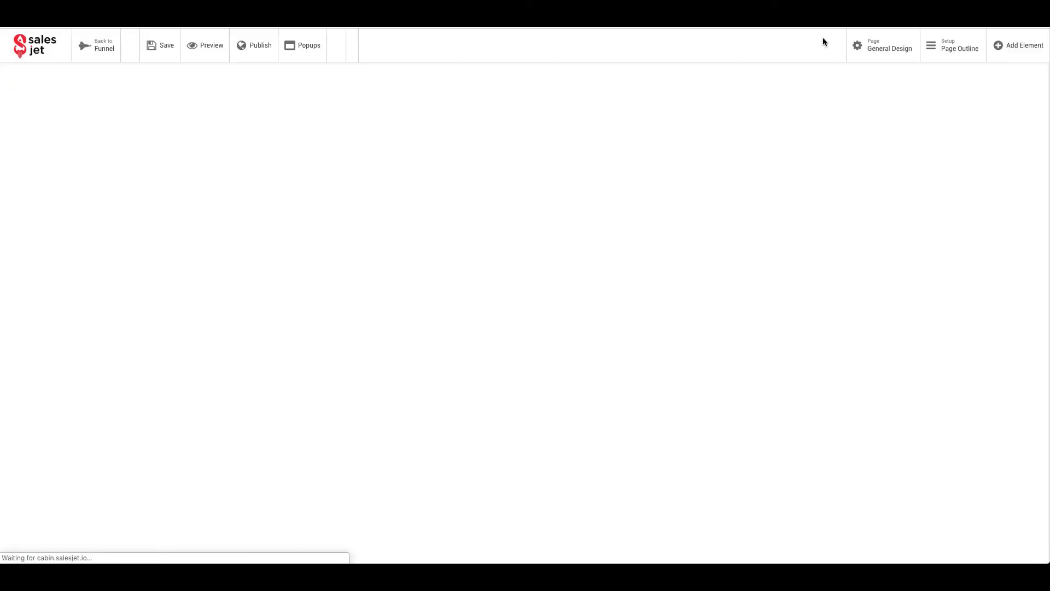
pyautogui.scroll(-5, 778, 215)
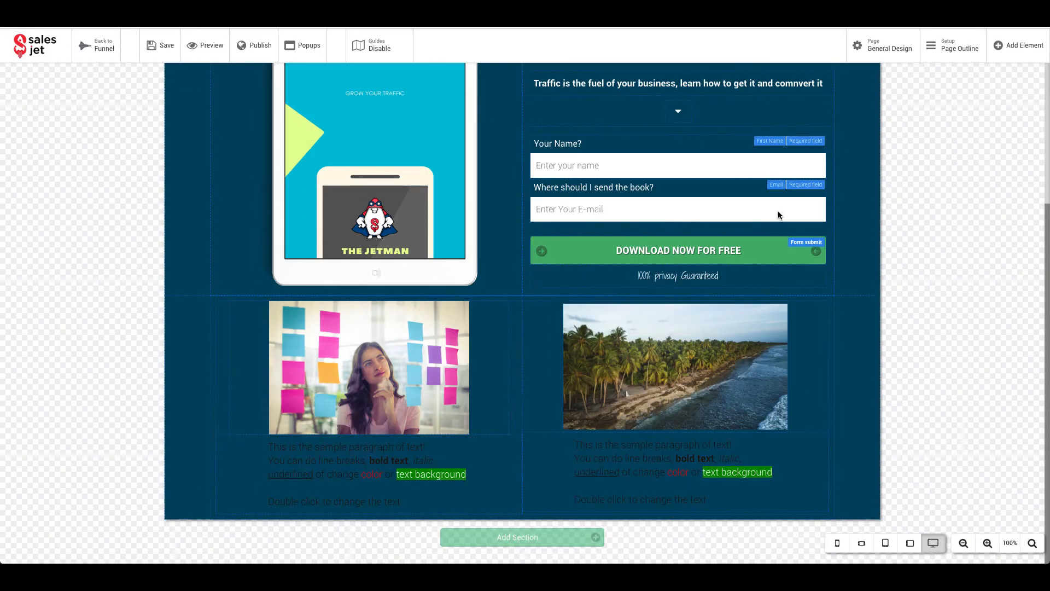
pyautogui.scroll(5, 586, 319)
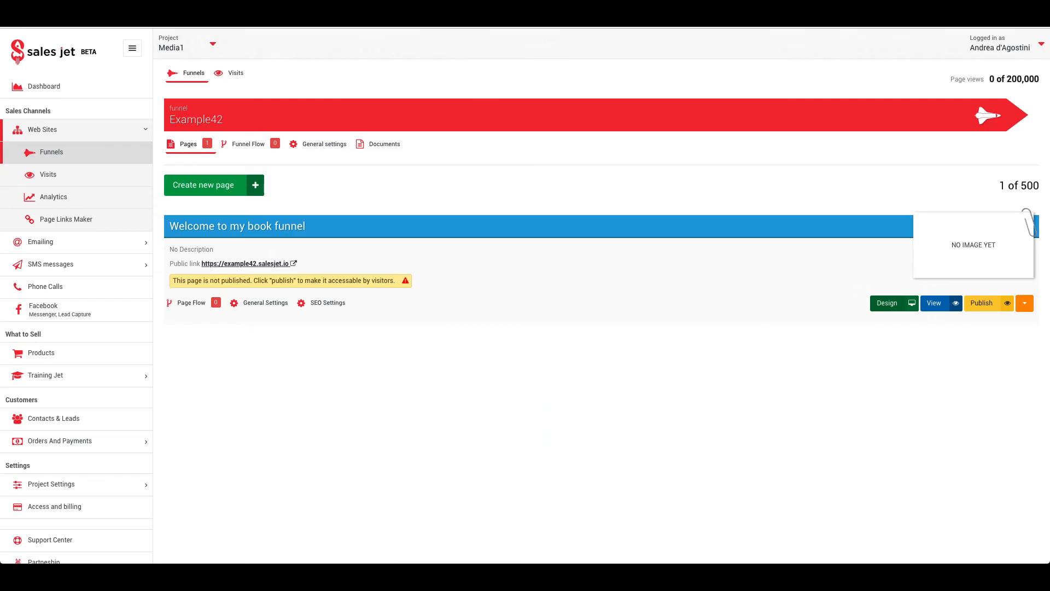